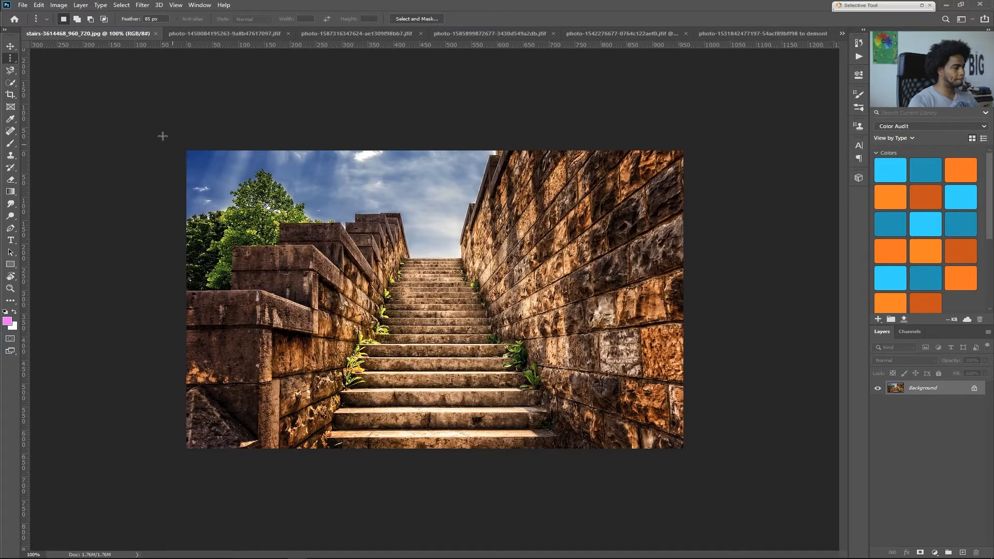
Switch from the marquee tools to the Polygonal Lasso Tool and set its feather to 0 px
right_click(10, 58)
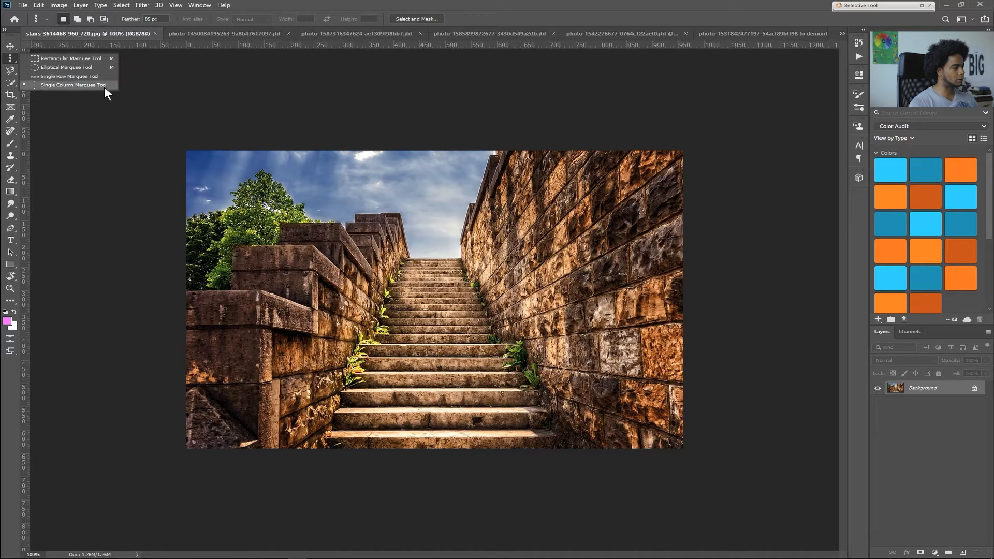
left_click(10, 84)
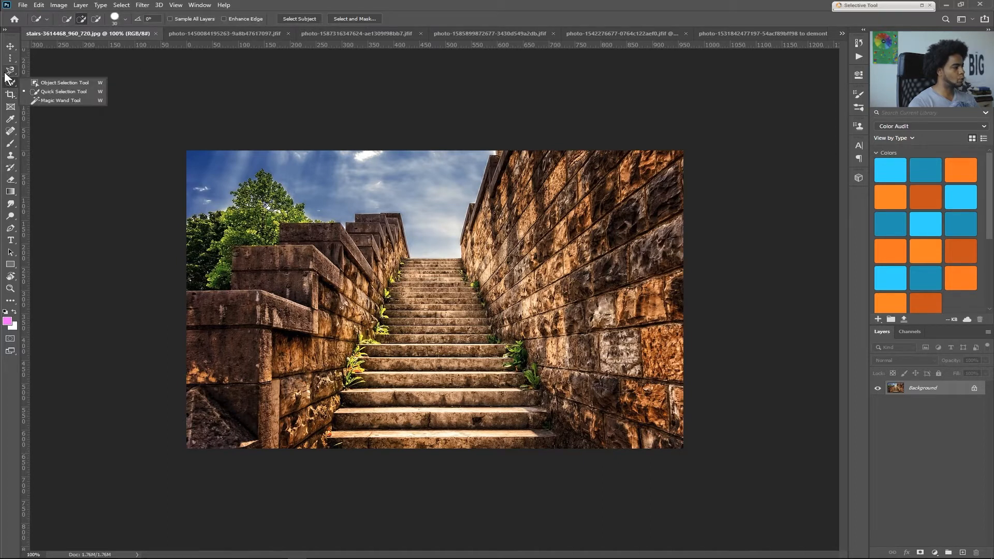
left_click(10, 72)
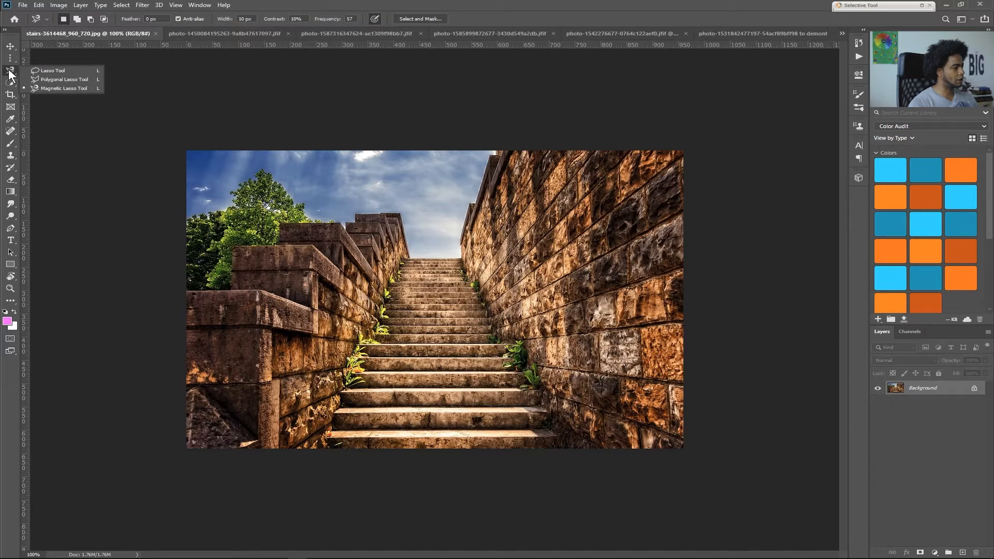
left_click(57, 79)
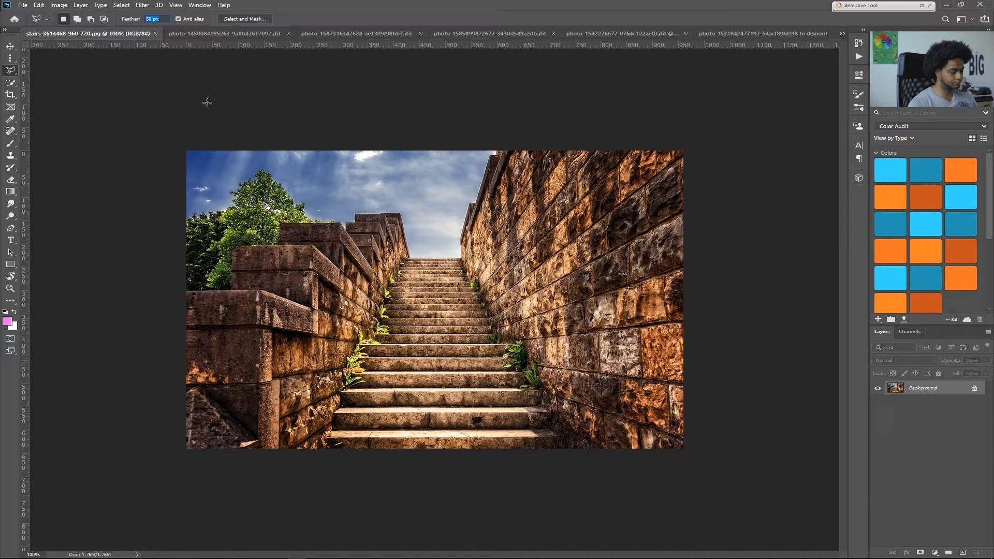
type("0")
key("Return")
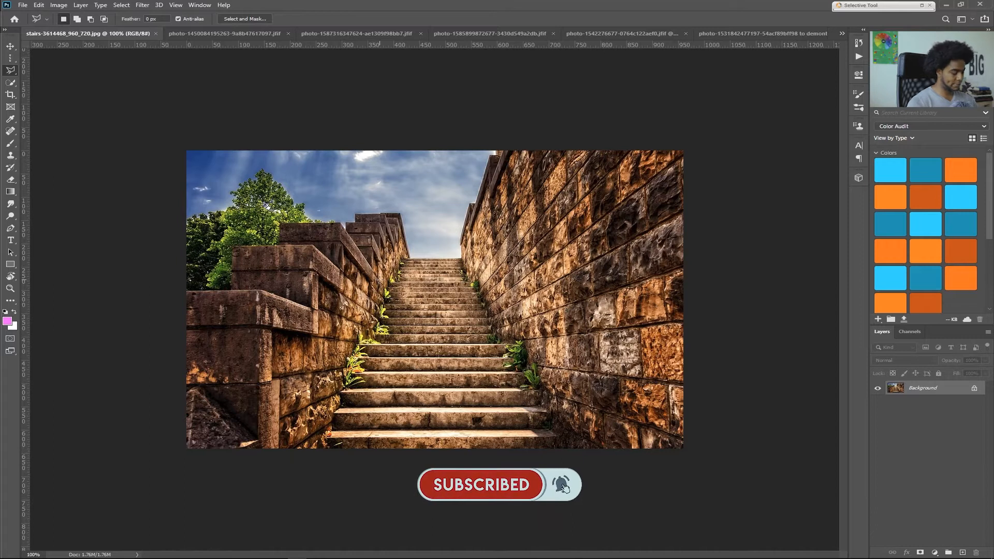
Duplicate the Background layer and add an empty layer named "solid color" directly above the original Background
key("ctrl+j")
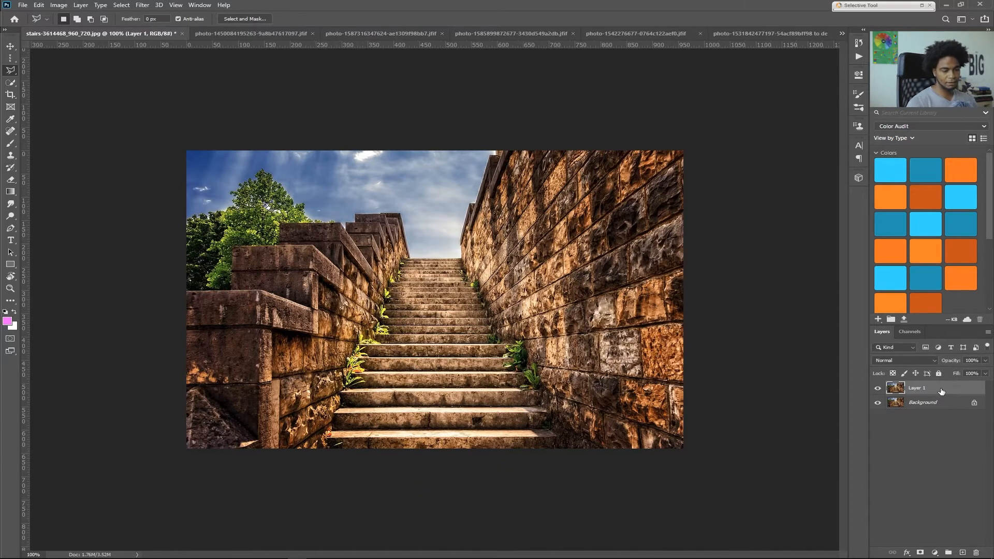
left_click(918, 405)
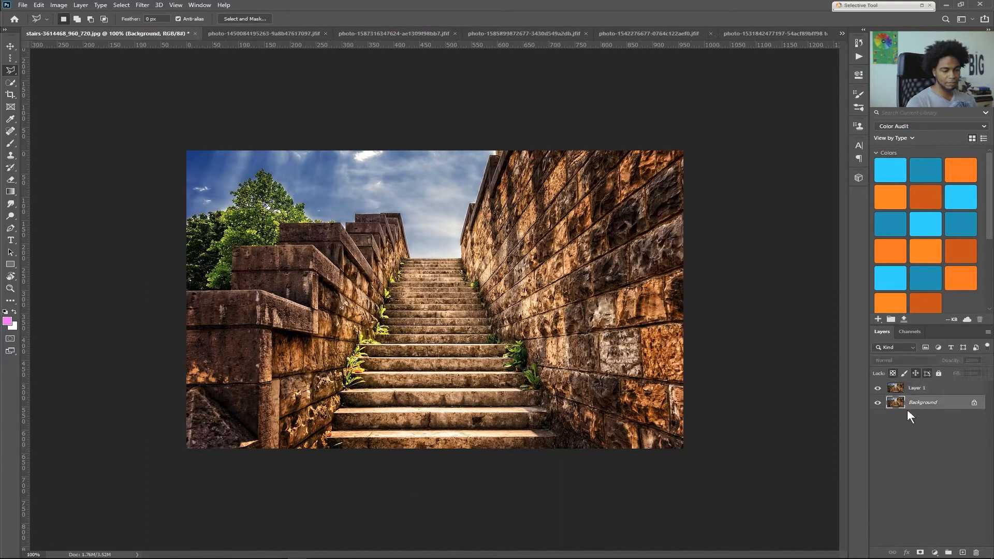
left_click(962, 553)
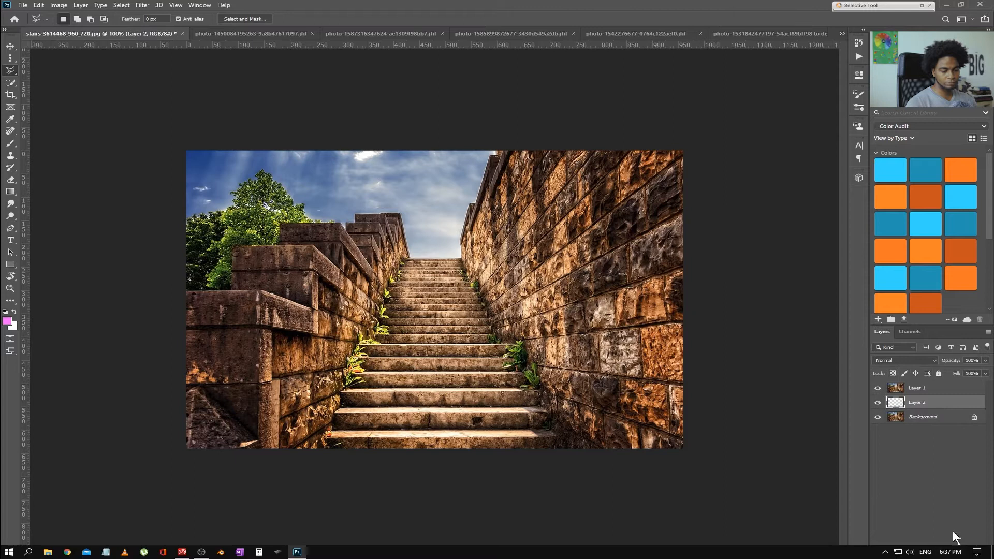
double_click(919, 407)
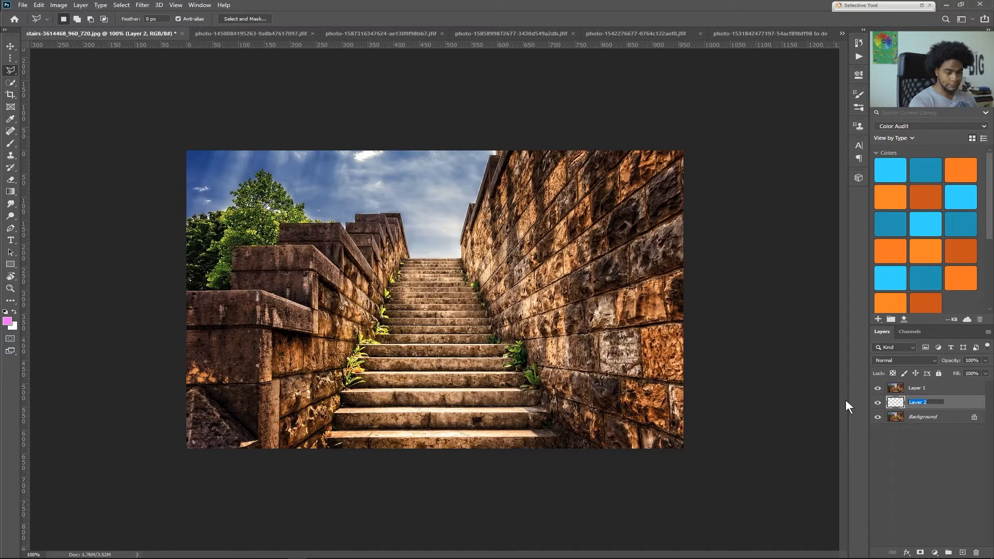
type("soli")
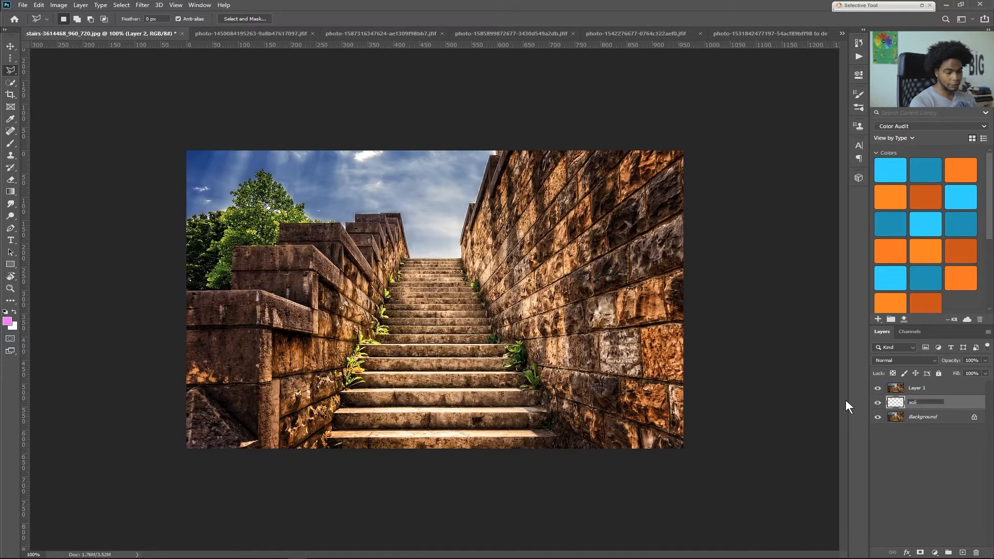
type("d color")
key("Return")
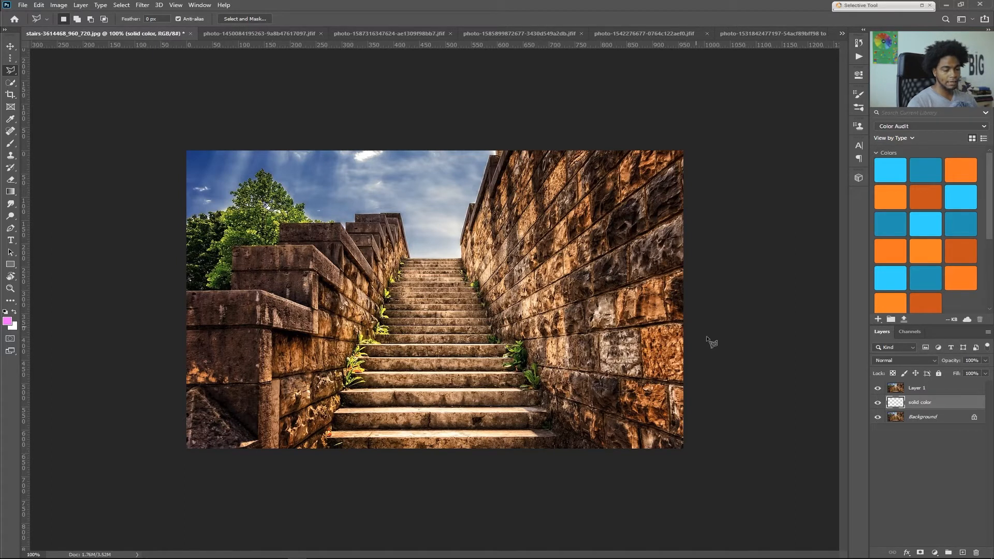
Fill the "solid color" layer with light cyan #7afffd and swap the foreground and background colors
left_click(8, 321)
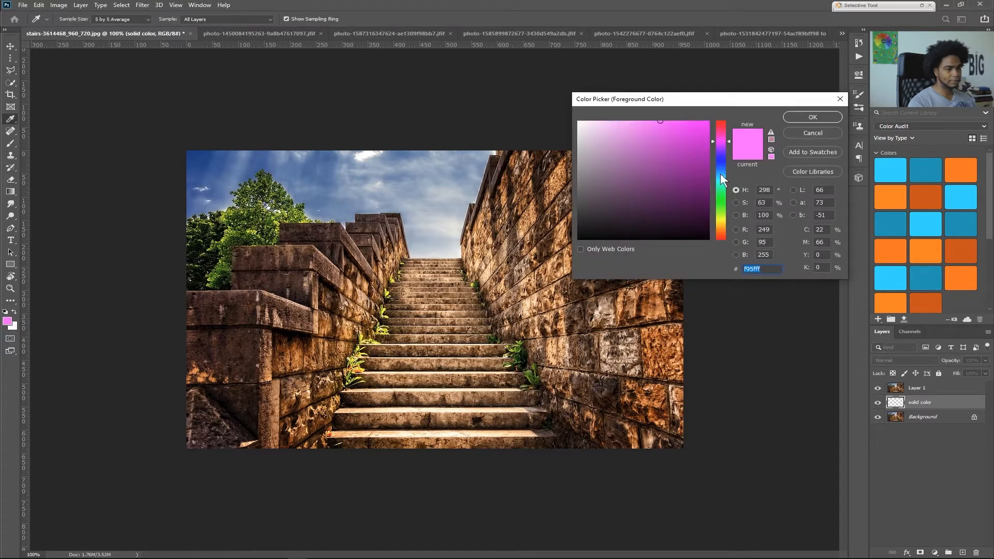
left_click_drag(721, 177, 724, 180)
left_click_drag(656, 129, 647, 107)
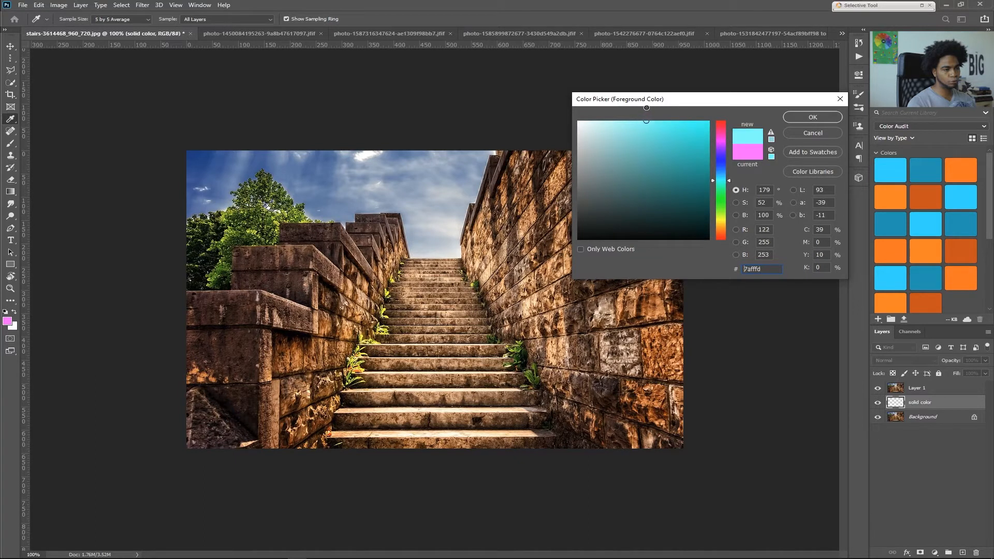
left_click(812, 117)
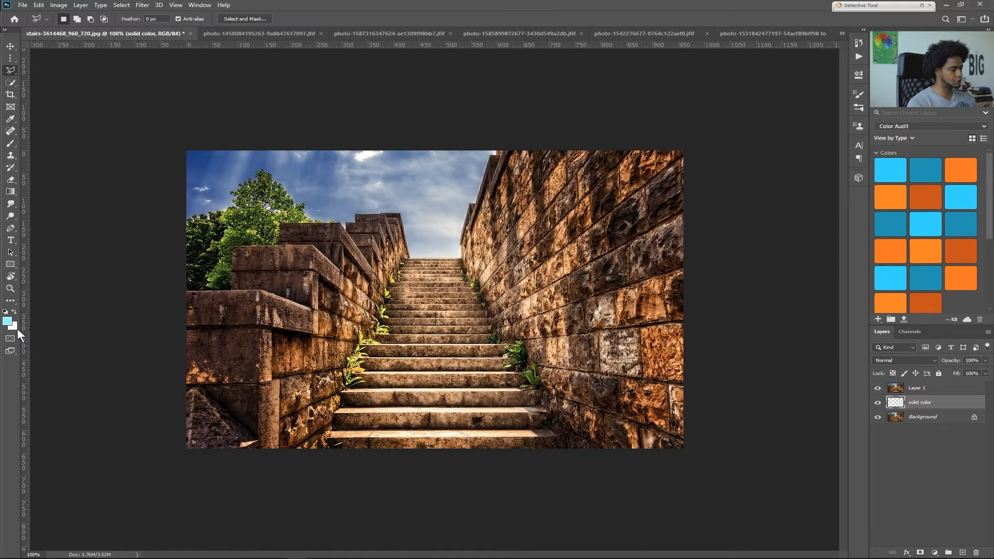
key("x")
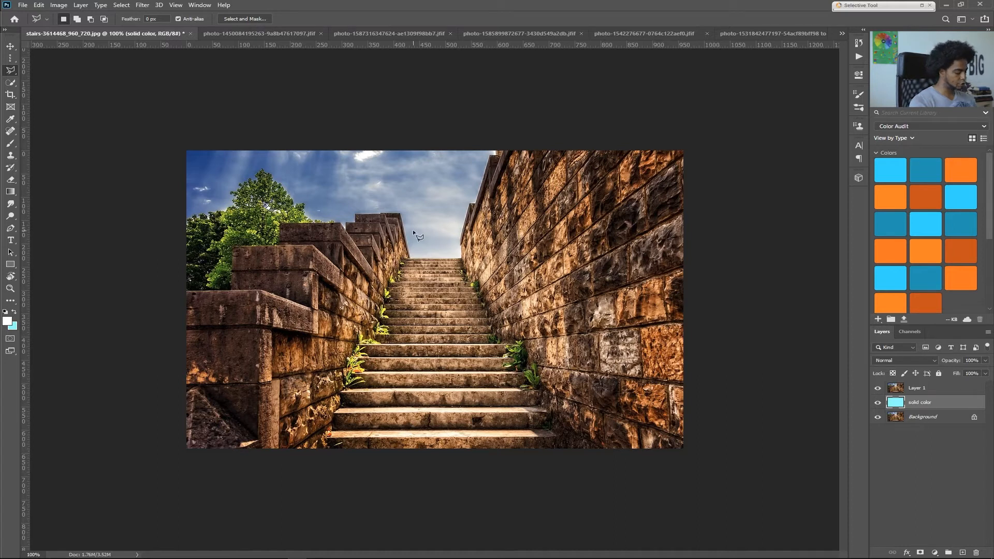
Draw a random many-cornered Polygonal Lasso selection across the wall, stairs and sky at 200% zoom, close it at its start, and deselect it
key("ctrl+plus")
left_click_drag(210, 260, 540, 301)
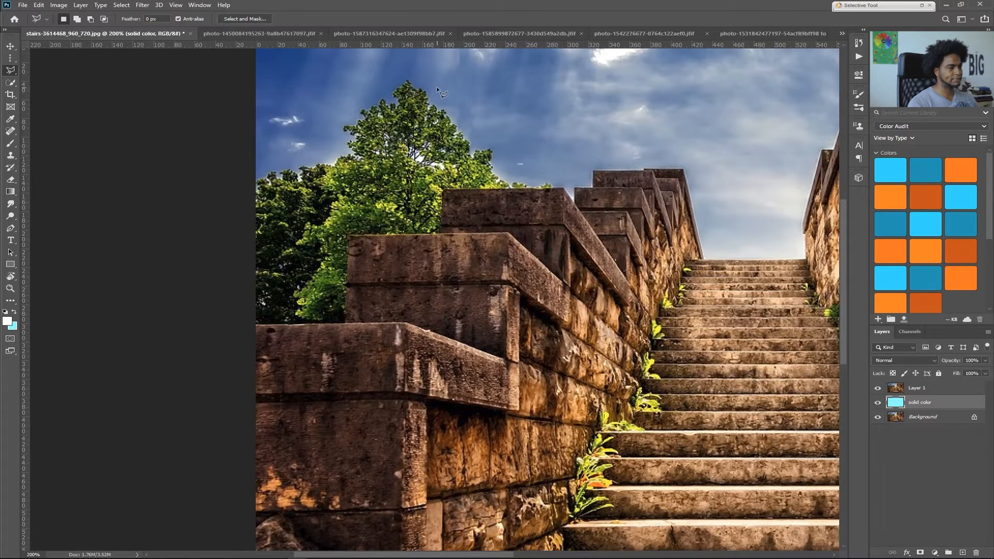
right_click(11, 70)
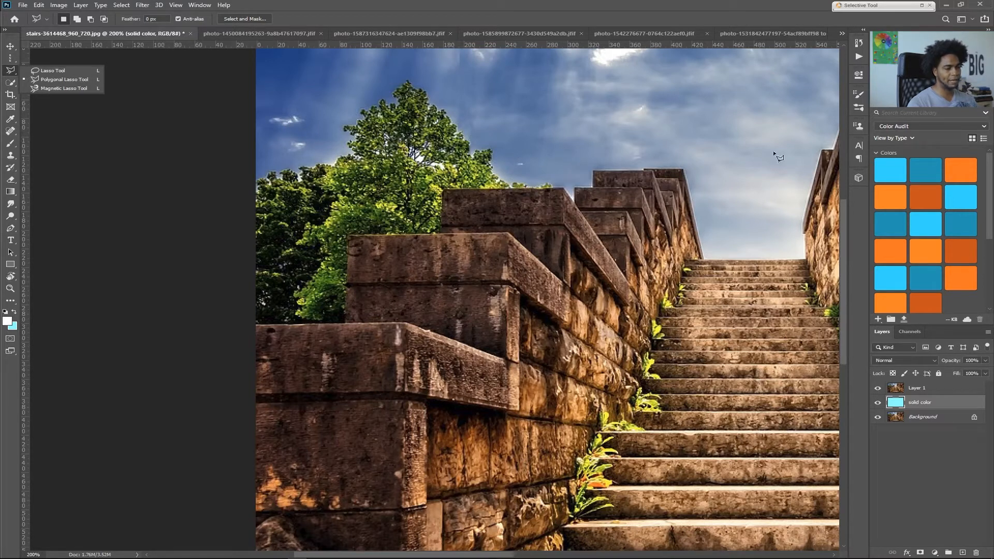
left_click(256, 325)
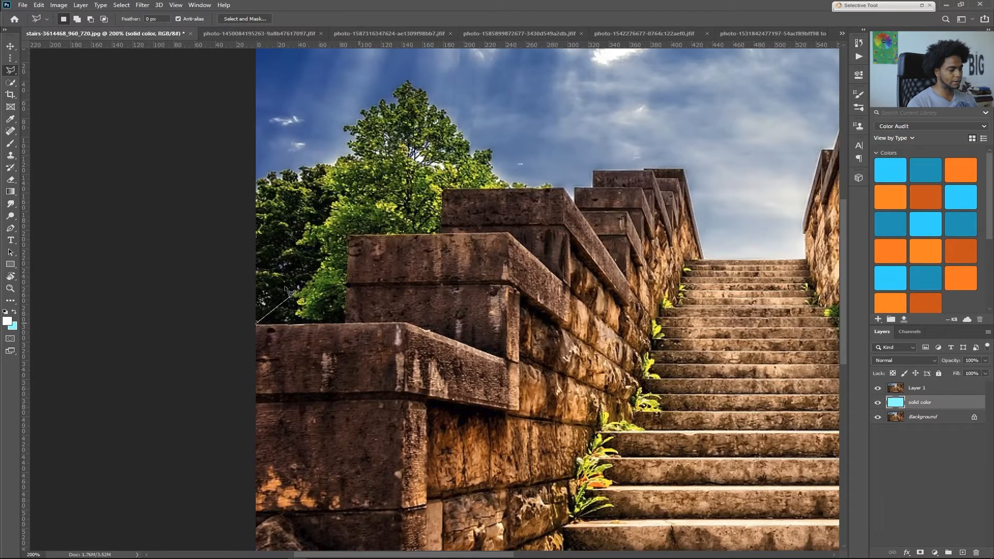
scroll(326, 197, "right", 2)
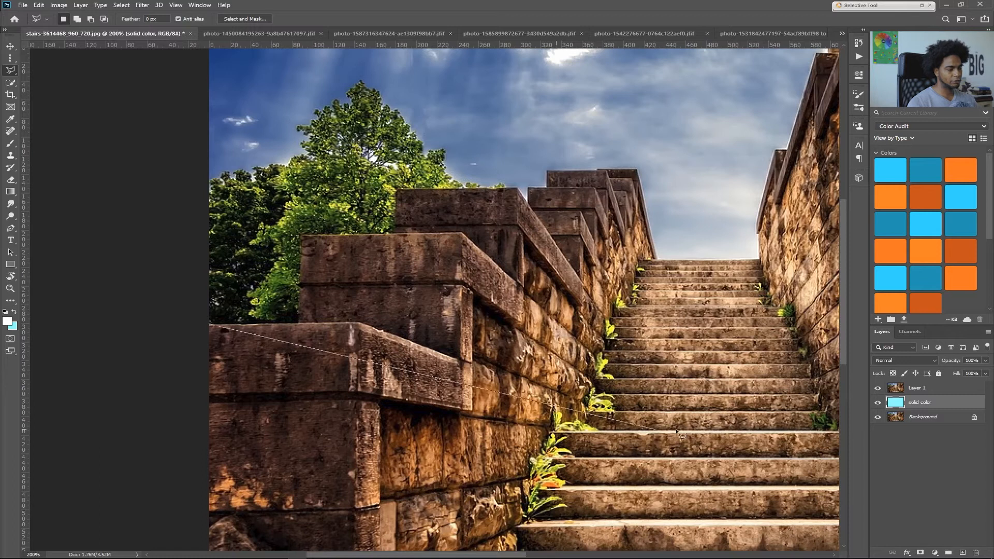
scroll(373, 189, "right", 1)
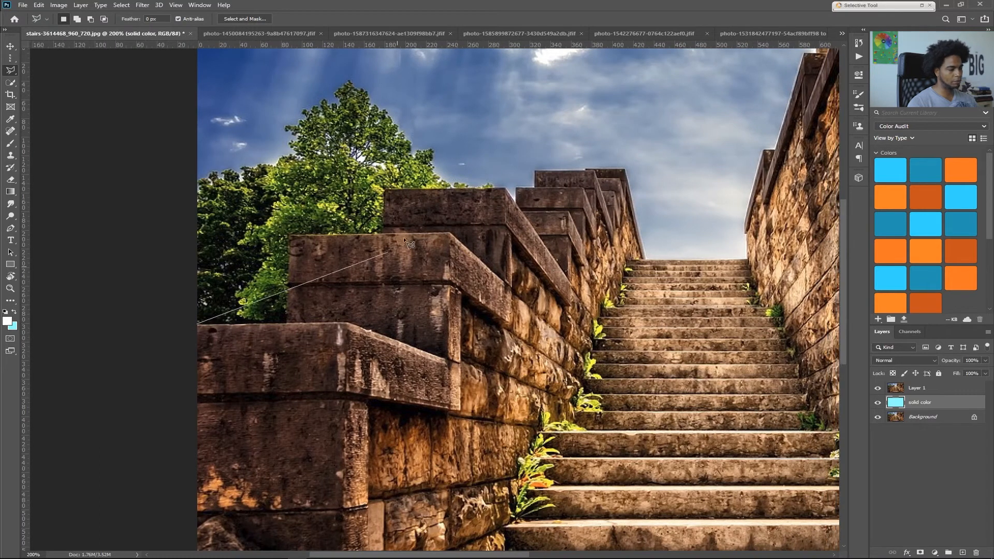
left_click(494, 137)
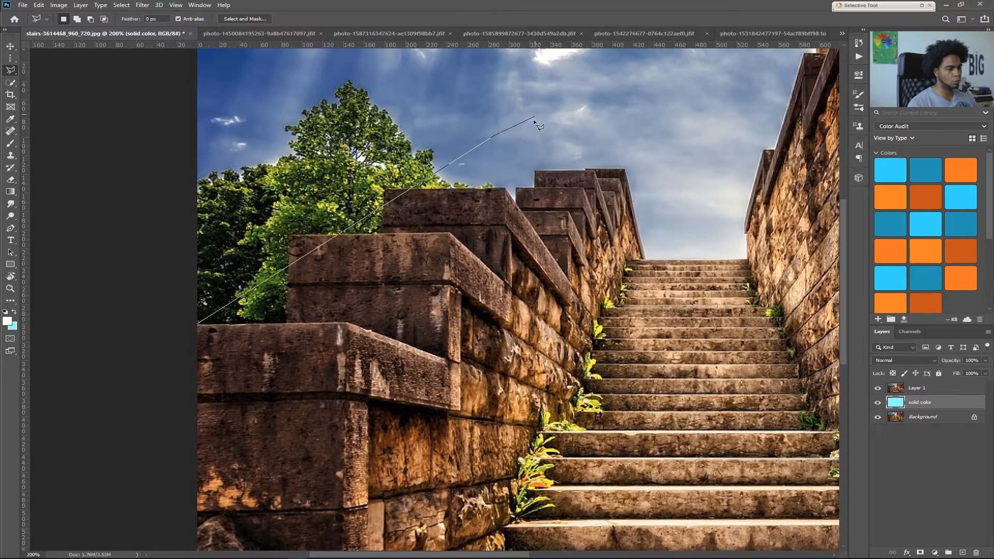
left_click(334, 152)
left_click(500, 278)
left_click(535, 98)
left_click(394, 107)
left_click(261, 150)
left_click(314, 291)
left_click(459, 402)
left_click(623, 247)
left_click(620, 99)
left_click(731, 121)
left_click(714, 336)
left_click(500, 215)
left_click(579, 66)
left_click(688, 67)
left_click(626, 238)
left_click(339, 298)
left_click(285, 401)
left_click(290, 419)
left_click(538, 440)
left_click(715, 210)
left_click(380, 309)
left_click(330, 465)
left_click(370, 181)
left_click(517, 130)
left_click(688, 108)
left_click(688, 237)
left_click(388, 241)
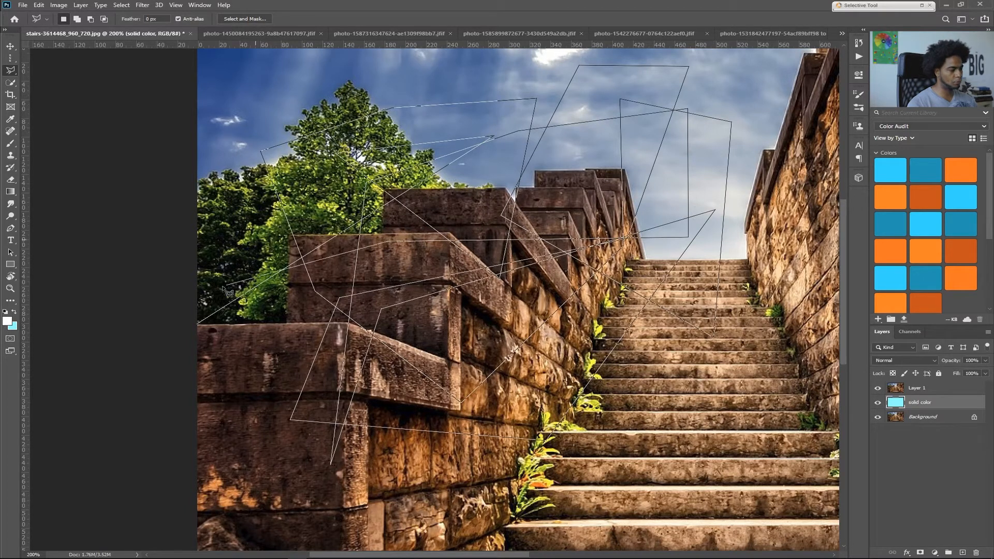
left_click(200, 325)
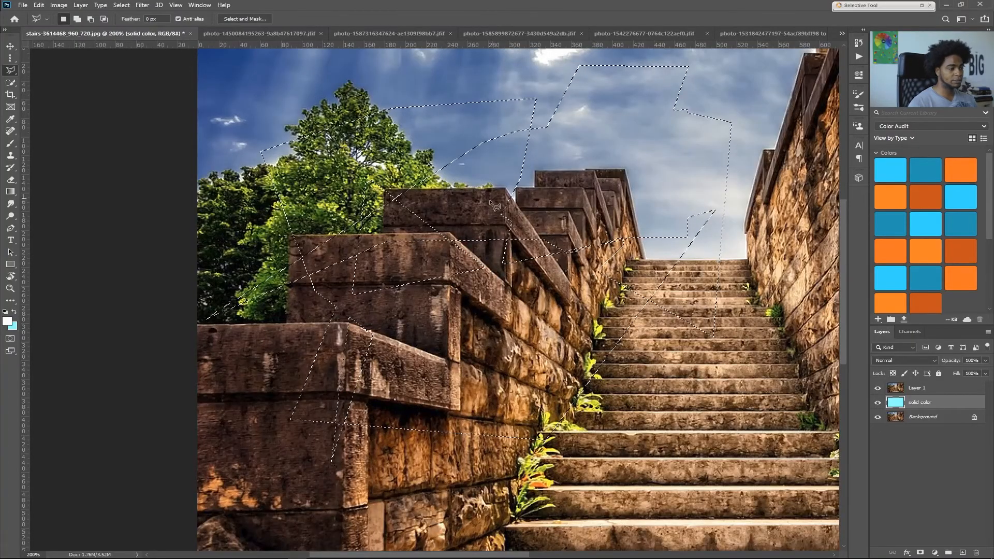
key("ctrl+d")
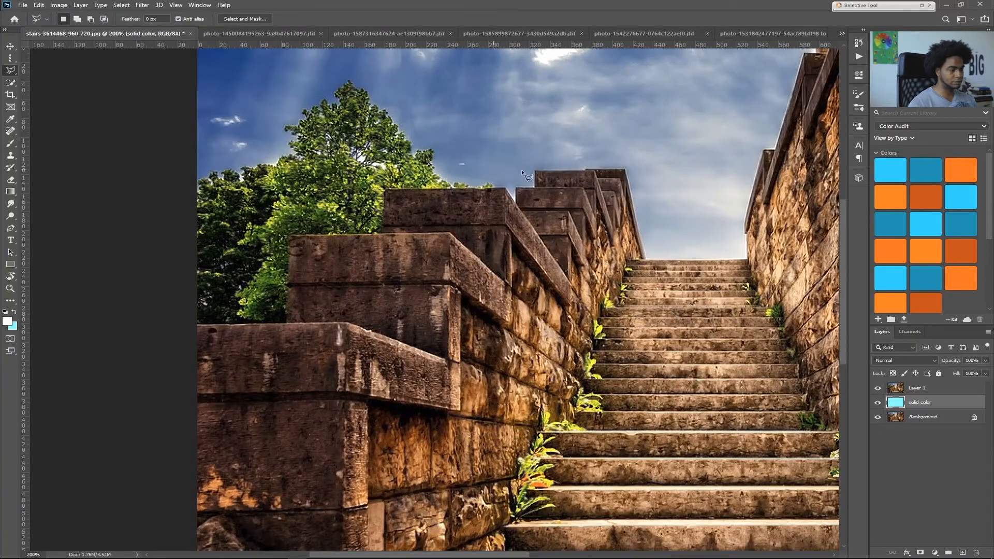
Outline the sky and trees with the Polygonal Lasso along both walls, the top stair and the image's upper and left edges, and deselect
left_click_drag(683, 249, 512, 398)
left_click_drag(370, 261, 670, 216)
mouse_move(261, 154)
left_mouse_down()
mouse_move(194, 81)
mouse_move(45, 97)
mouse_move(58, 103)
left_mouse_up()
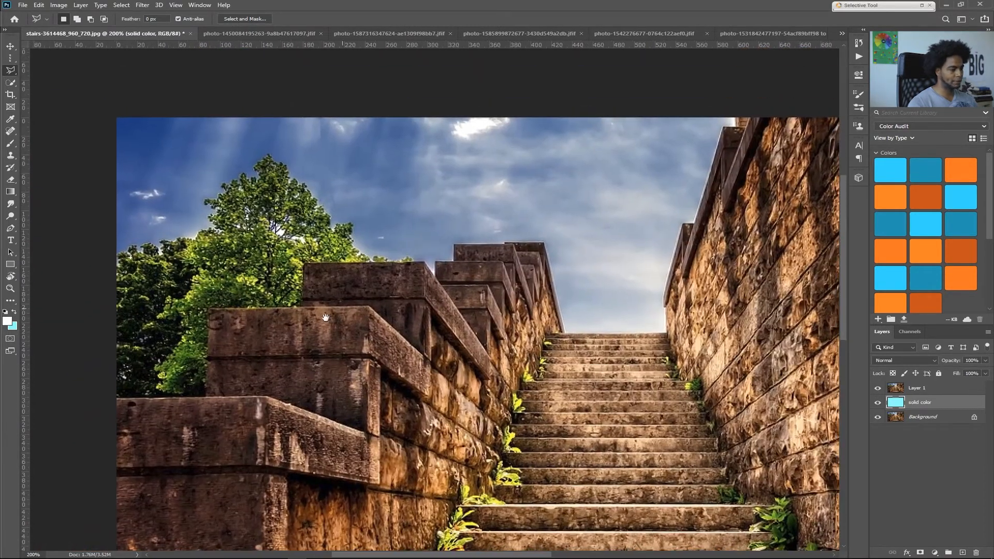
left_click(118, 397)
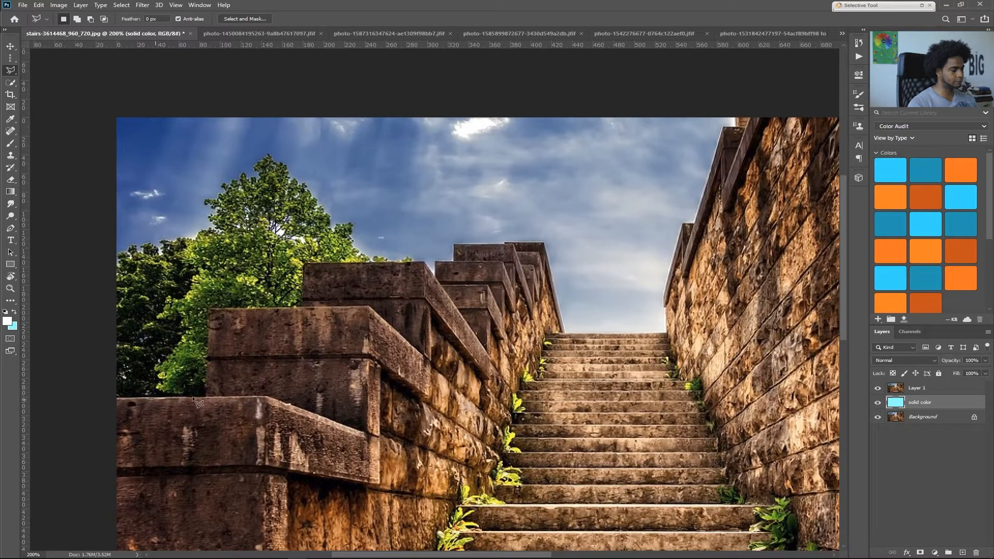
left_click(206, 396)
left_click(209, 309)
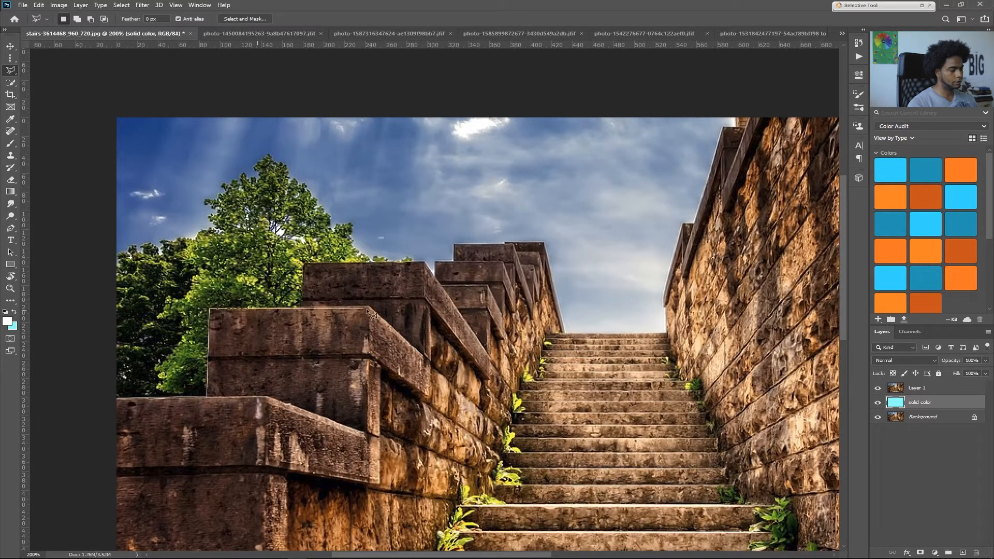
left_click(301, 306)
left_click(304, 263)
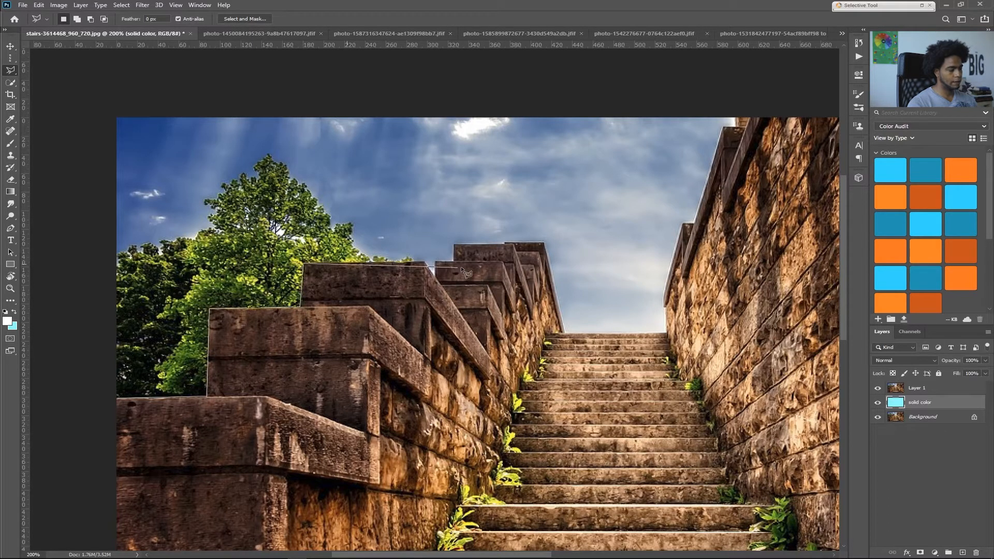
left_click(435, 262)
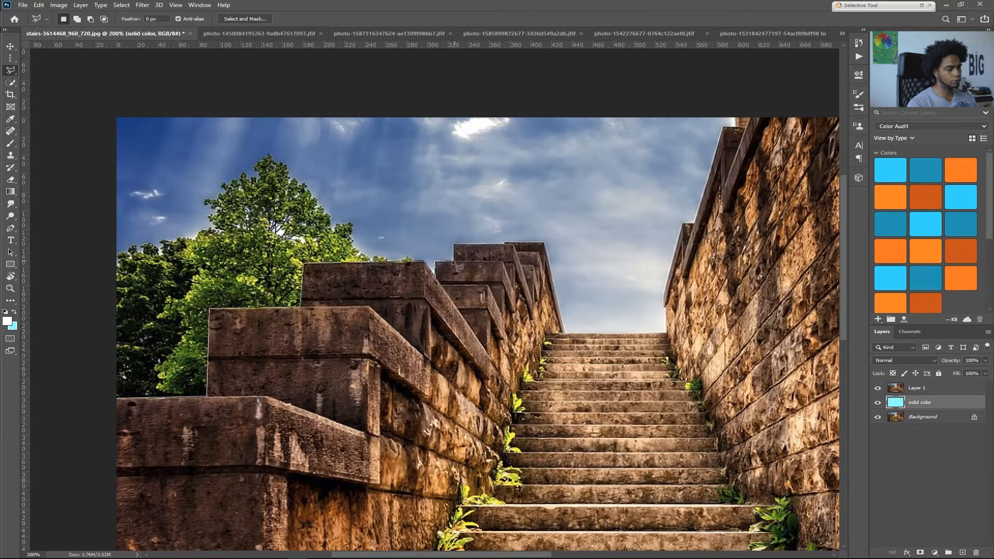
left_click(454, 245)
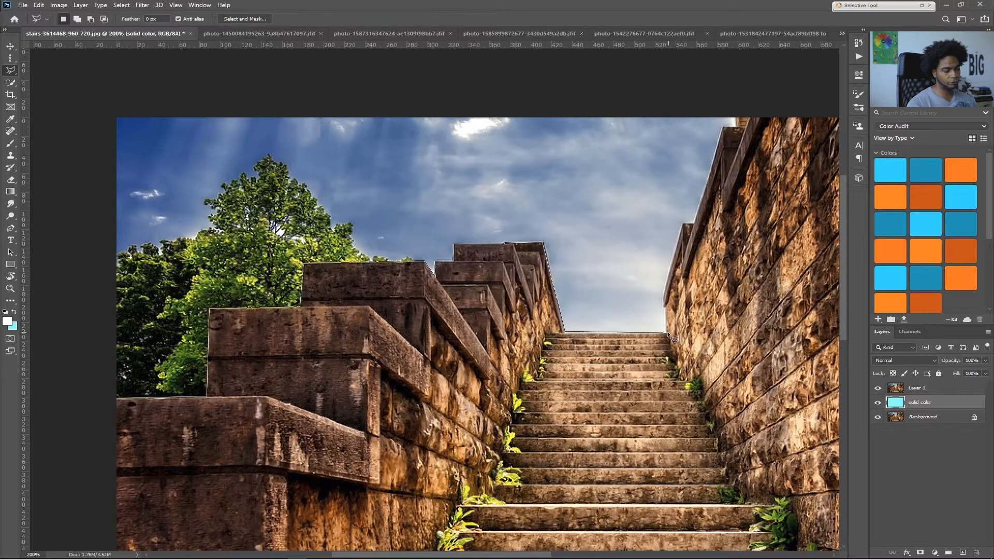
left_click(664, 299)
left_click(693, 223)
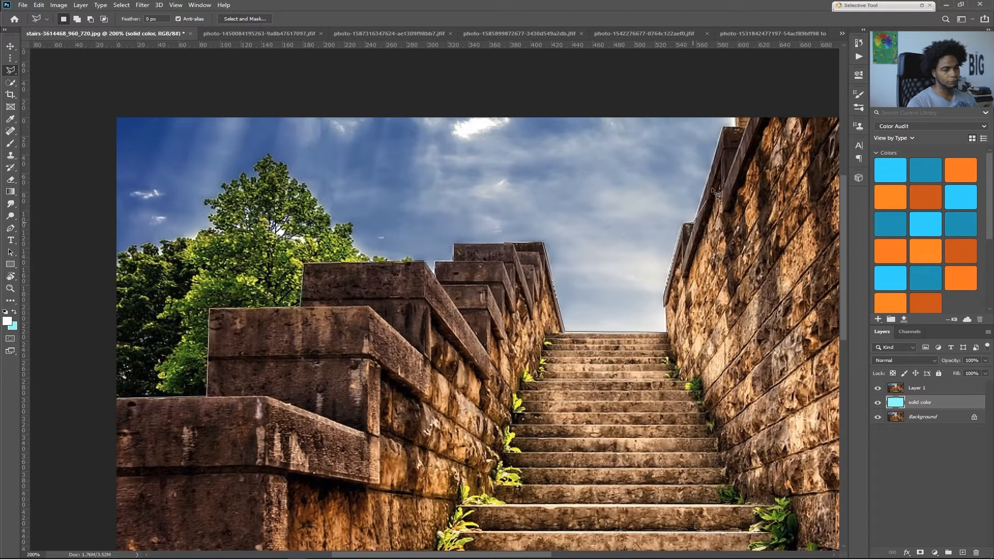
left_click(736, 119)
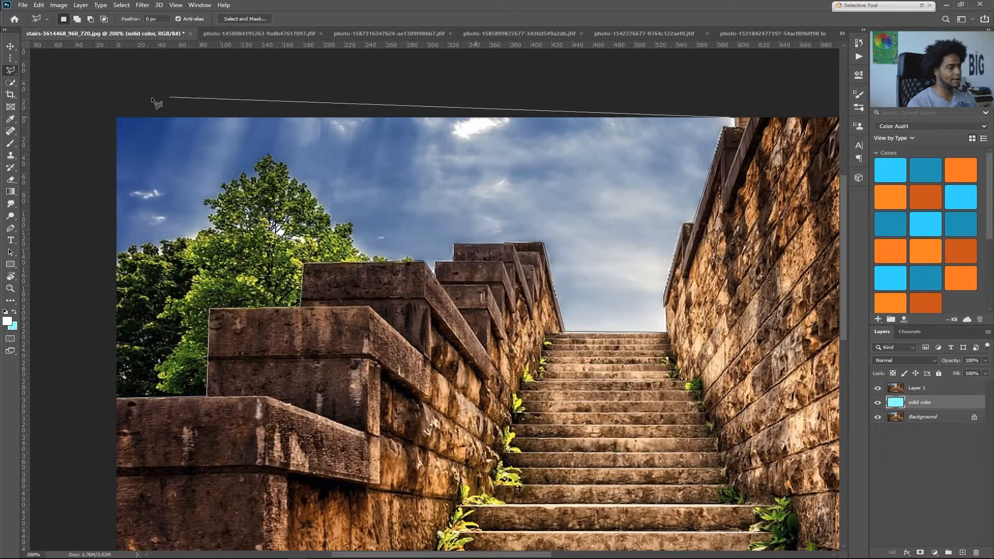
left_click(115, 119)
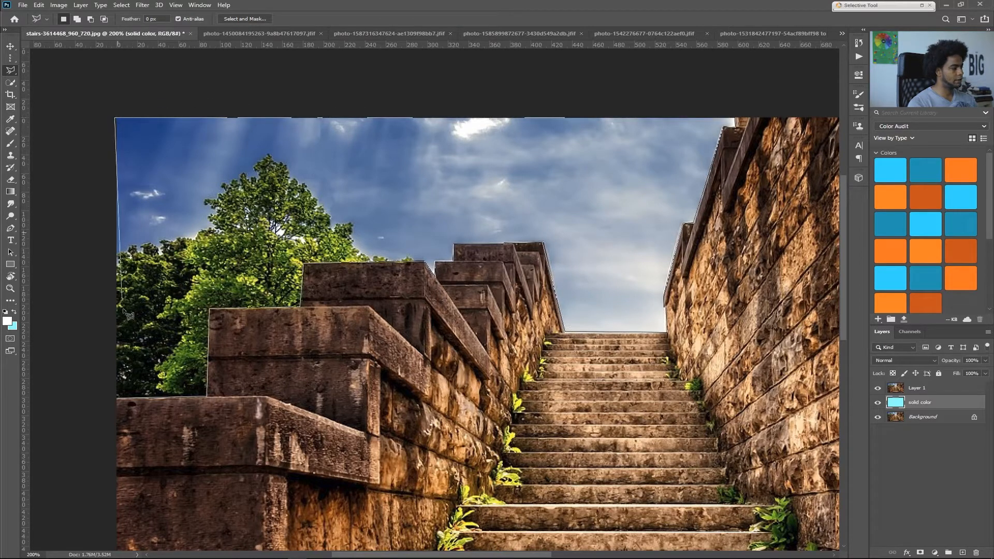
left_click(122, 402)
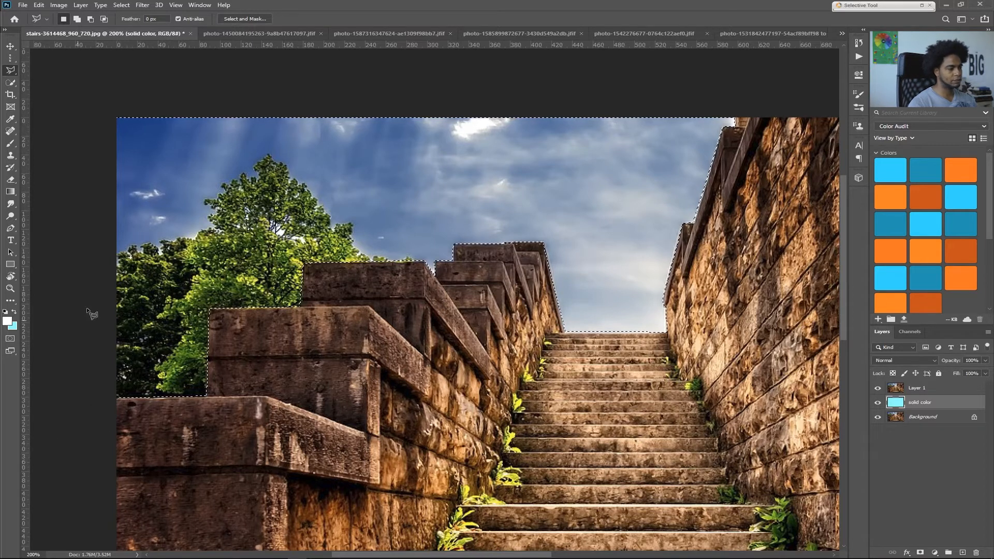
key("ctrl+d")
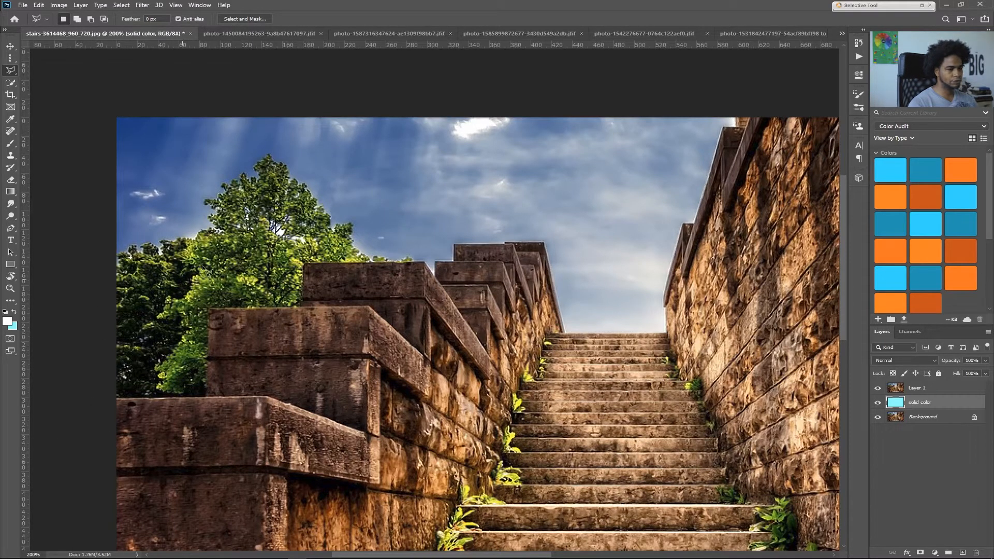
Outline the sky and trees with the Polygonal Lasso along the image's upper edge, right wall, top stair, stepped left wall and left edge, closing the selection
left_click(118, 118)
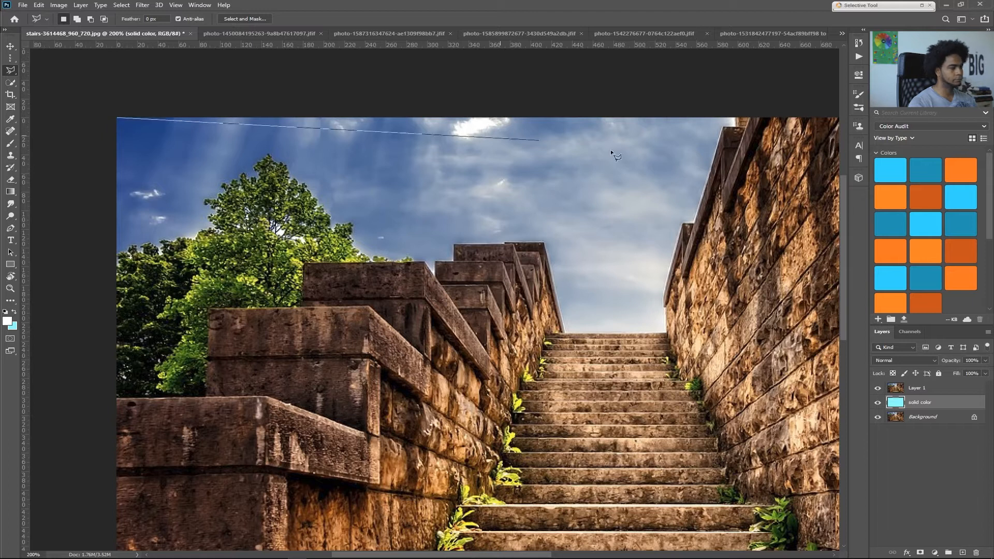
left_click(735, 118)
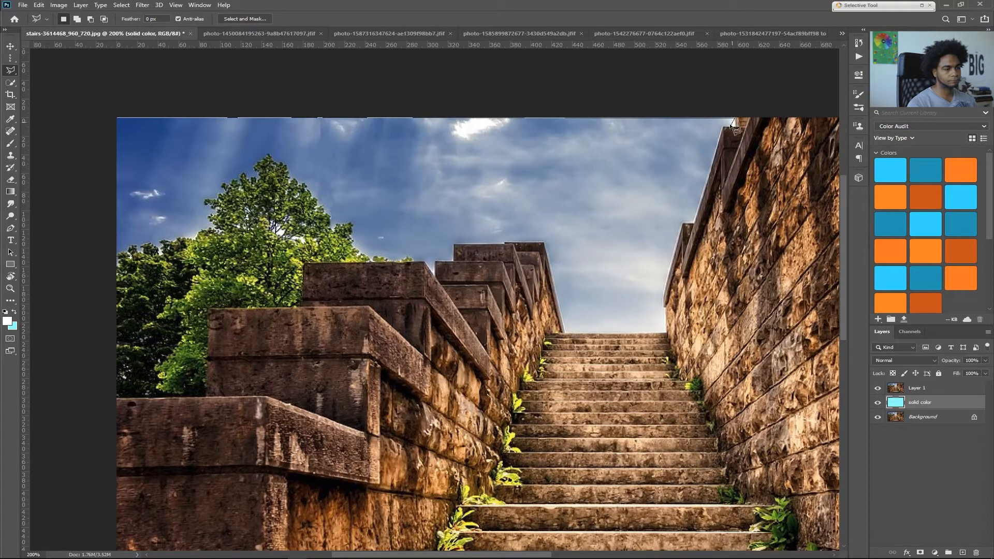
left_click(726, 127)
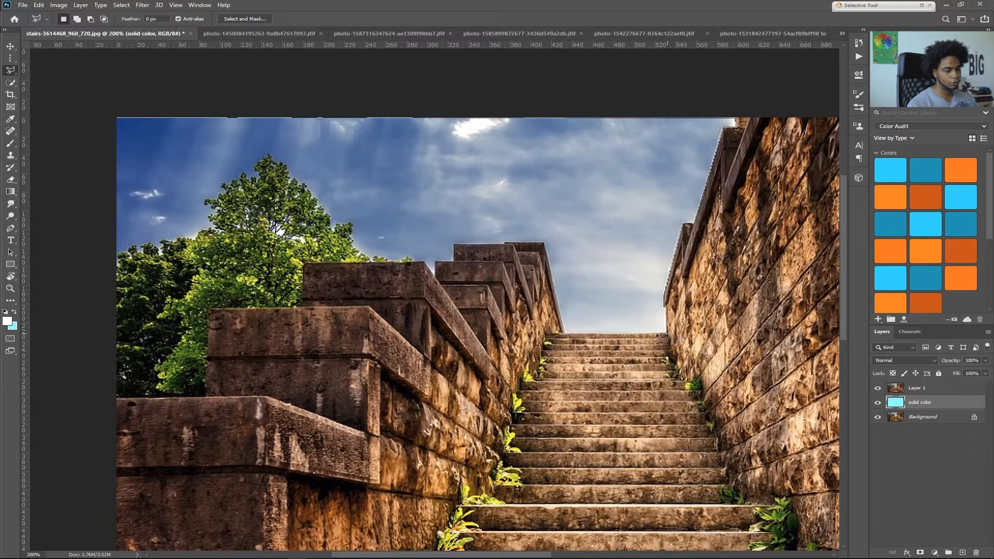
left_click(565, 333)
left_click(545, 241)
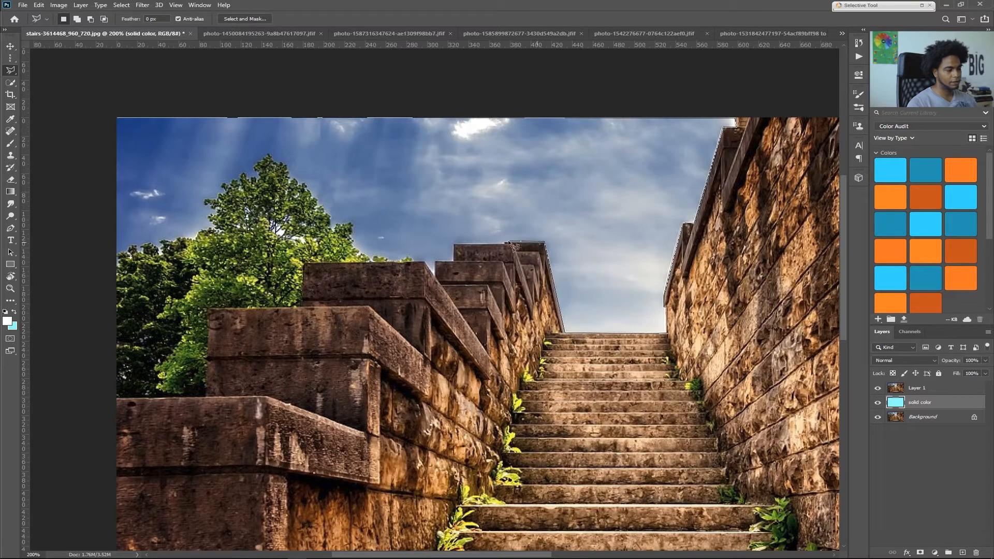
left_click(505, 245)
left_click(437, 262)
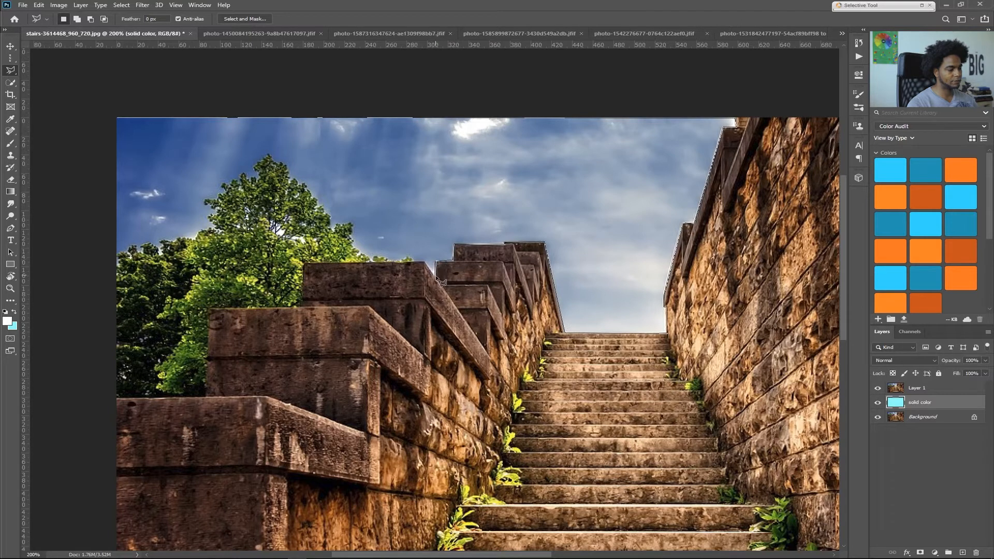
left_click(426, 262)
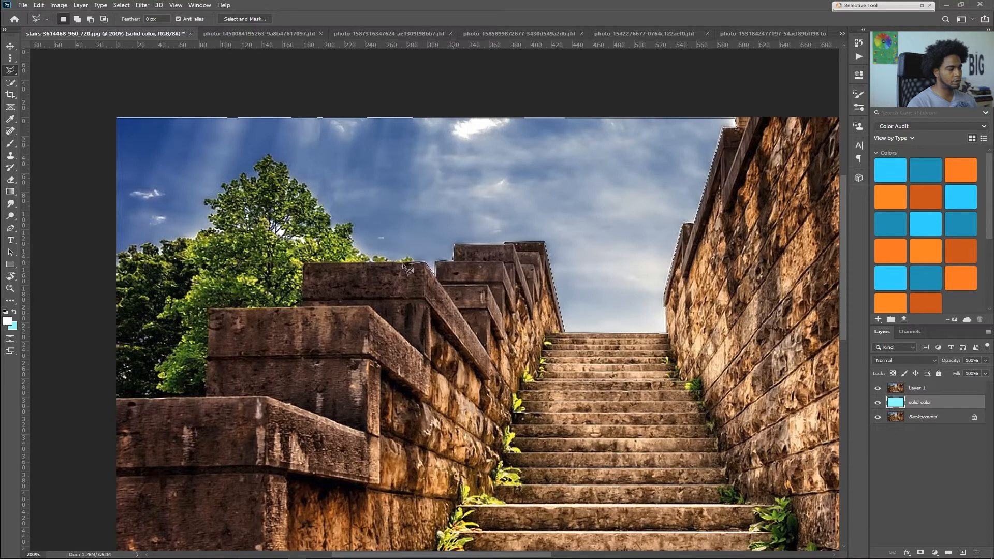
left_click(303, 262)
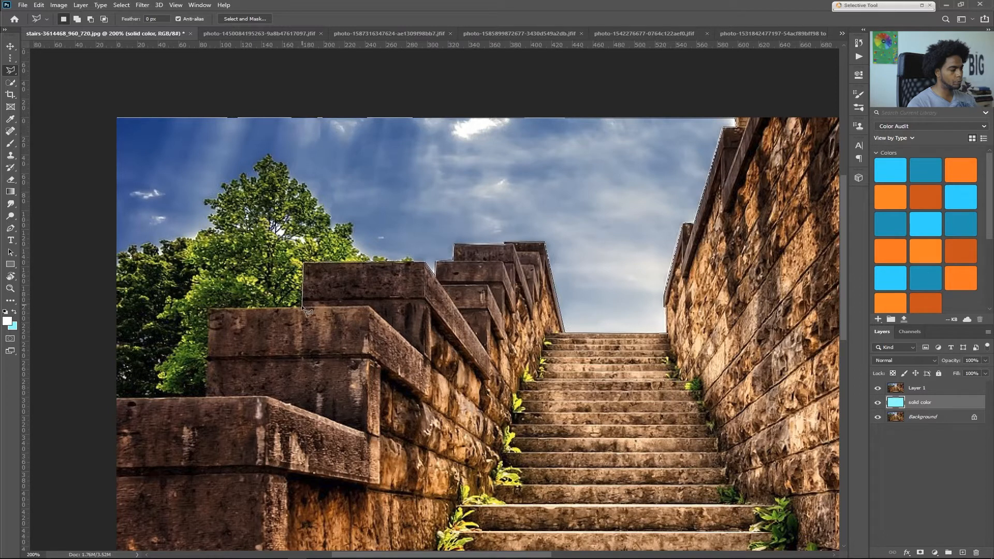
left_click(209, 308)
left_click(207, 396)
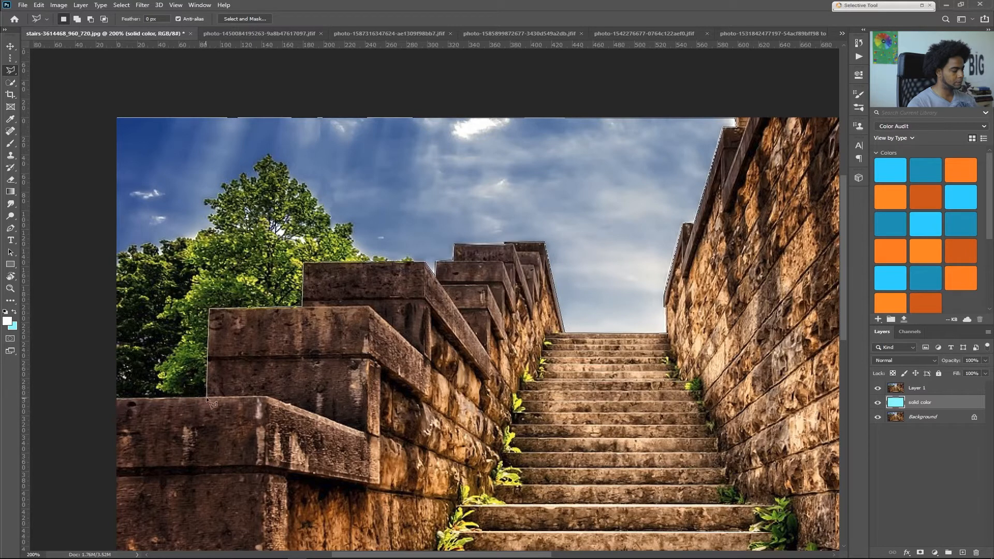
left_click(116, 397)
left_click(113, 125)
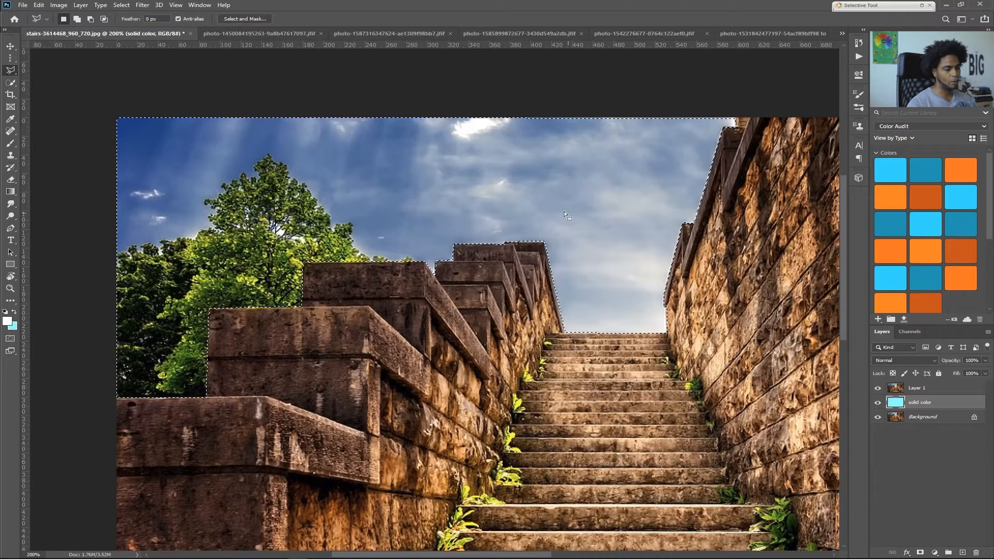
Try copying the selected sky and trees from Layer 1 to a new layer, view that layer alone, and undo the copy
left_click(903, 392)
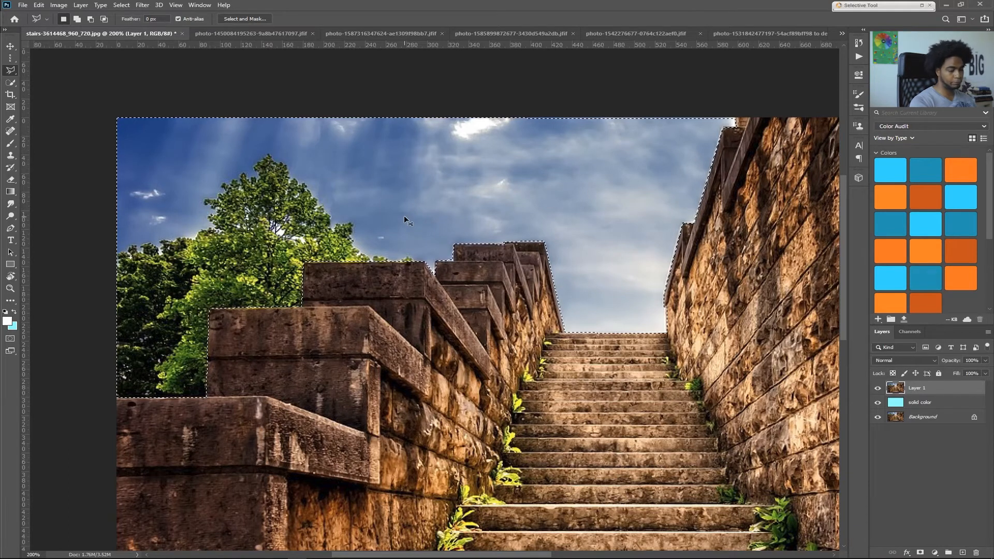
key("ctrl+j")
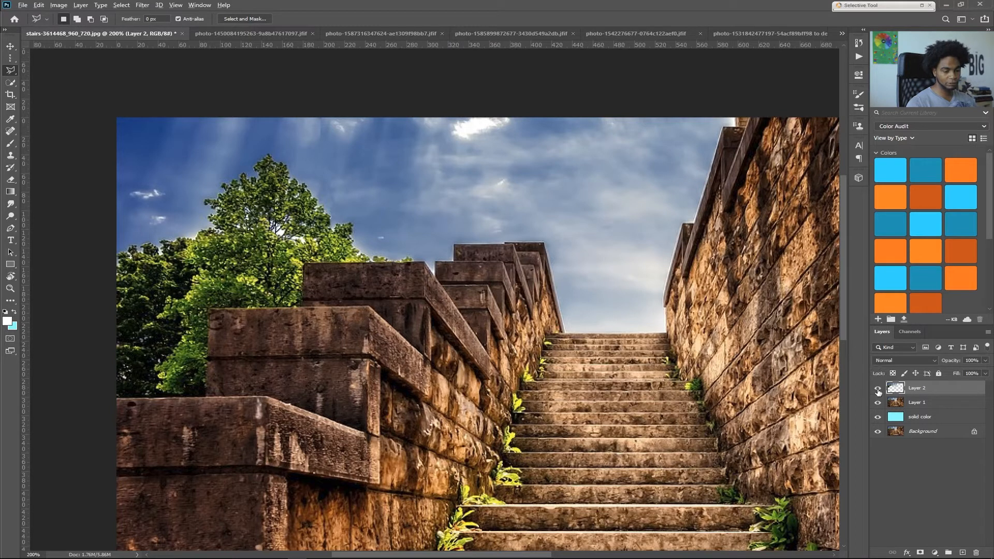
left_click(878, 388, "alt")
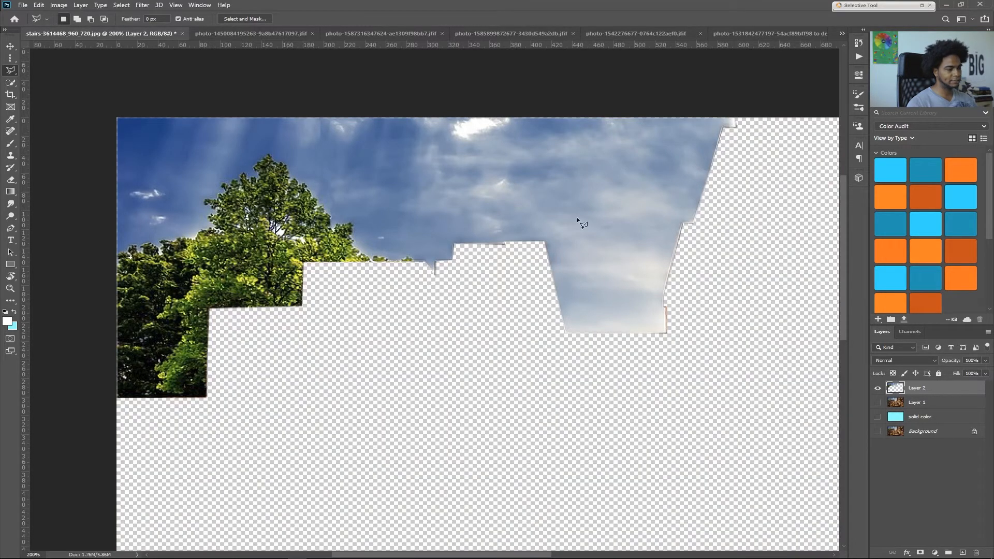
key("ctrl+z")
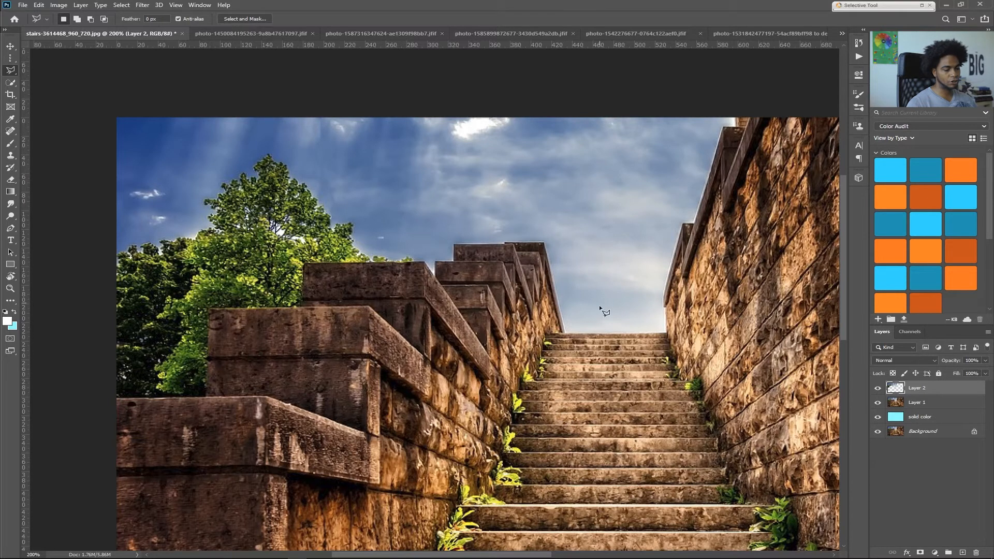
key("ctrl+z")
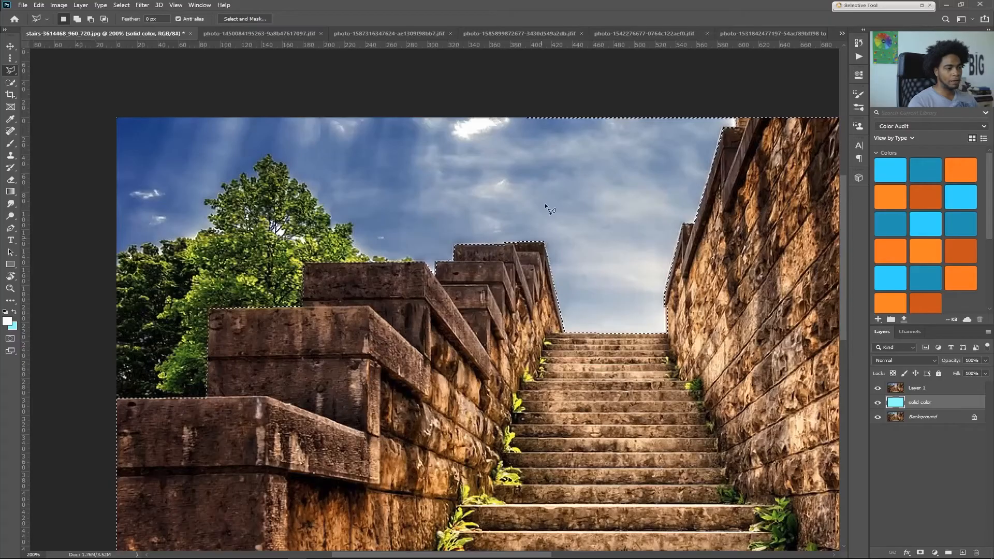
Copy the selected walls and stairs from Layer 1 to a new layer and hide Layer 1 to reveal the solid color
key("ctrl+j")
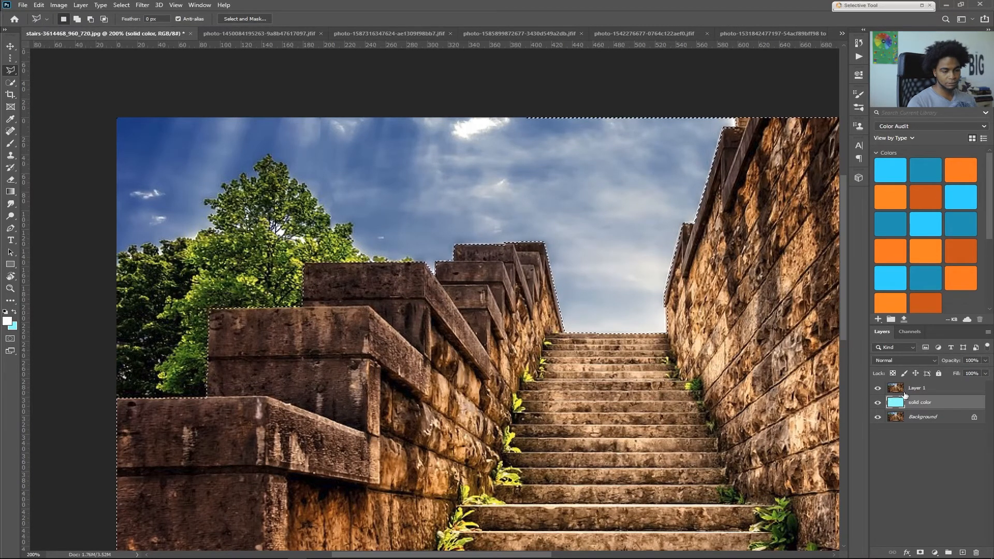
key("ctrl+z")
key("ctrl+j")
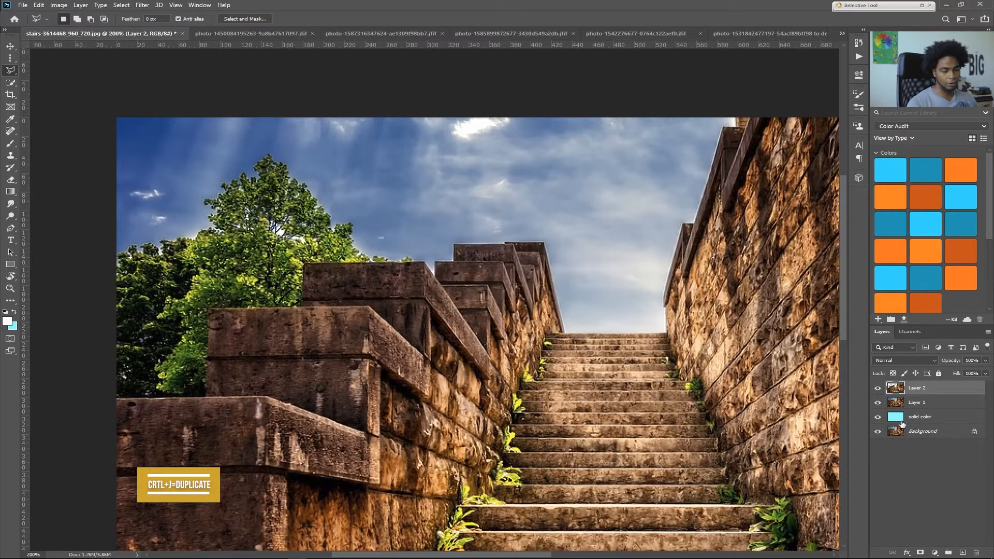
left_click(879, 405)
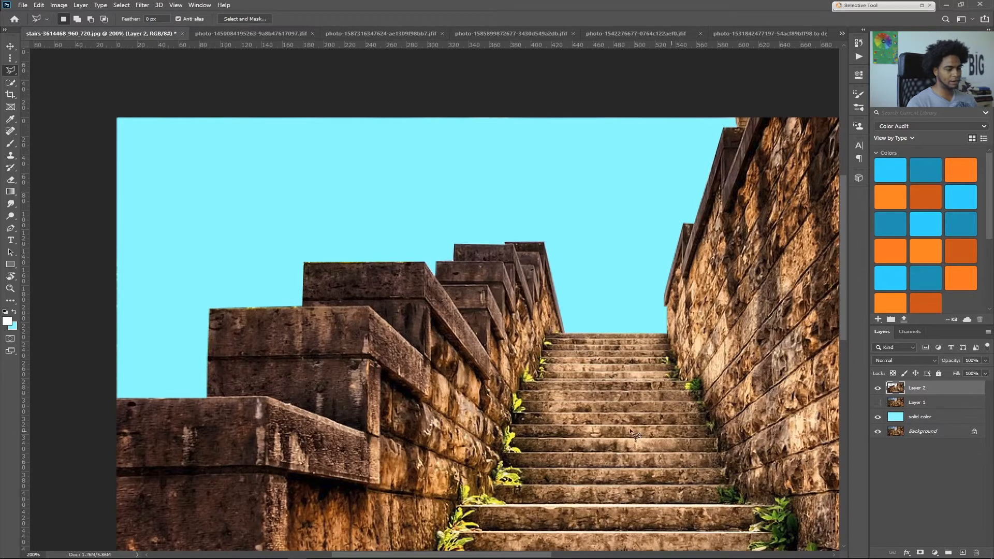
left_click_drag(628, 374, 542, 289)
left_click_drag(666, 266, 731, 346)
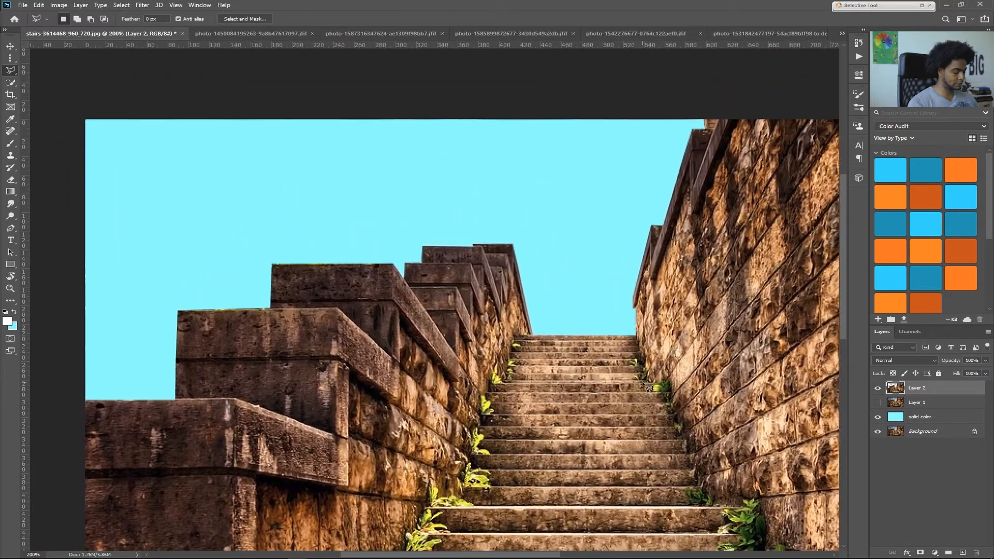
key("ctrl+minus")
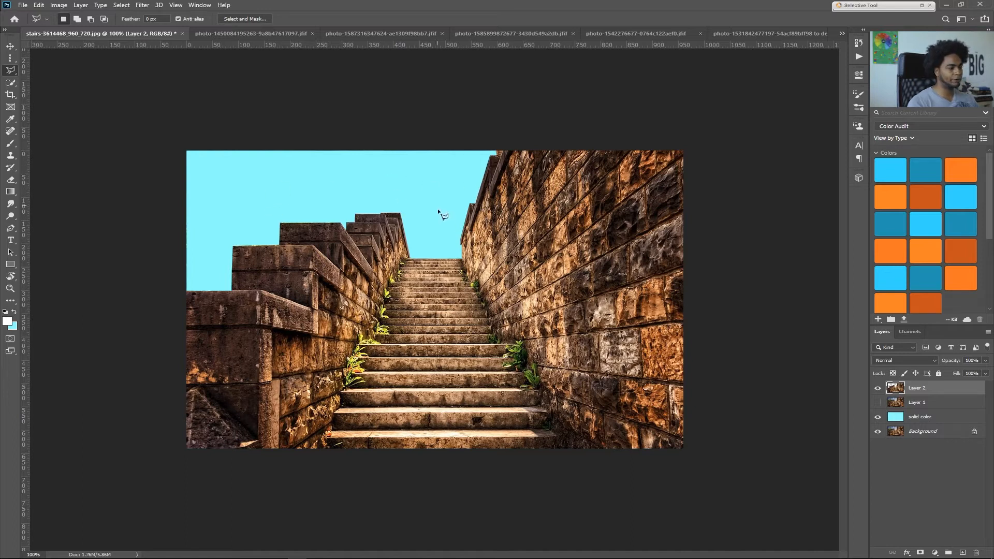
Undo the walls-and-stairs layer copy and the hiding of Layer 1, and bring up the options for modifying a selection
key("ctrl+z")
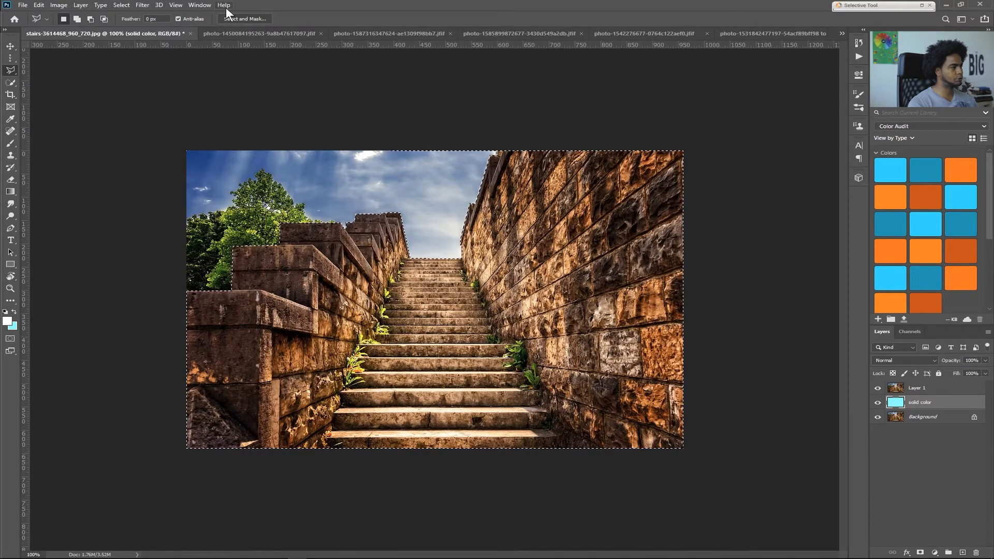
left_click(122, 4)
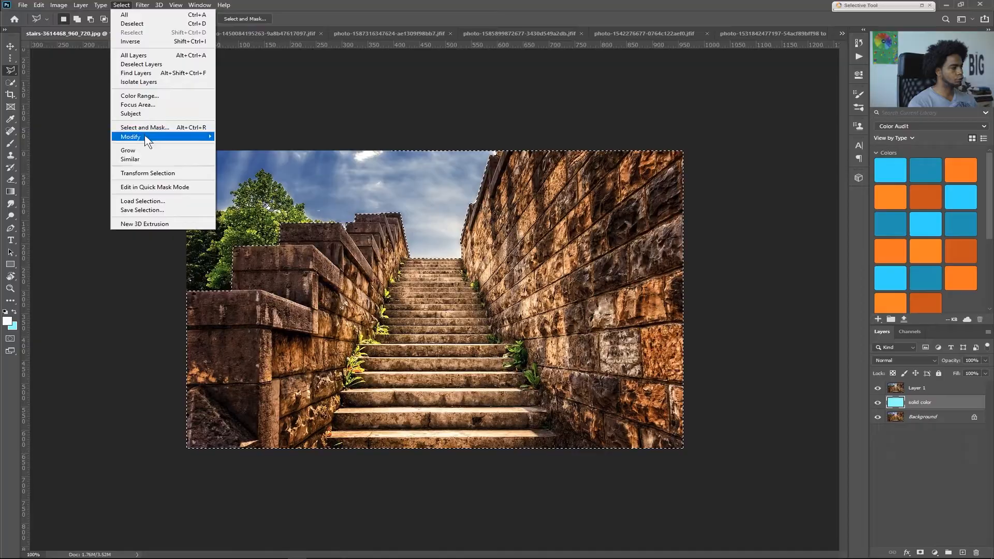
mouse_move(150, 136)
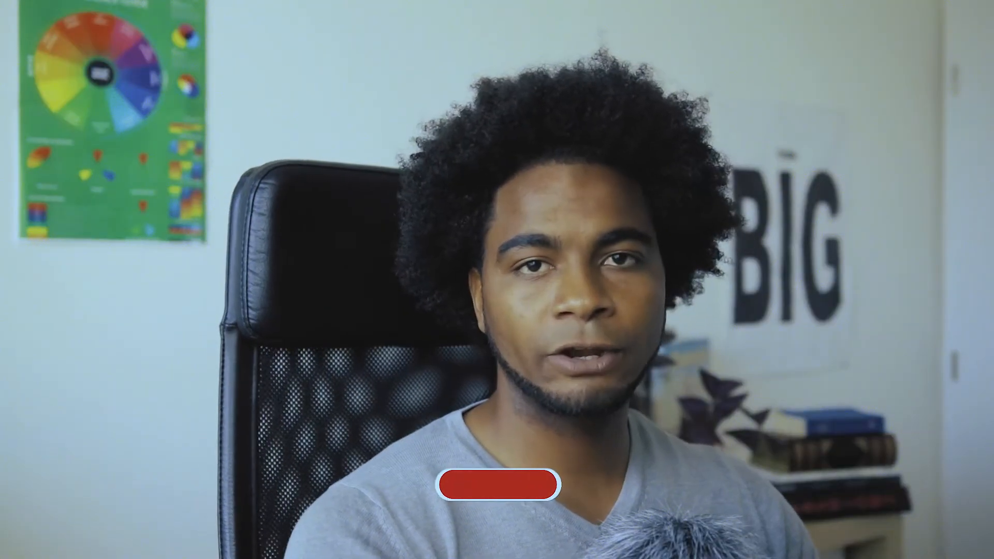
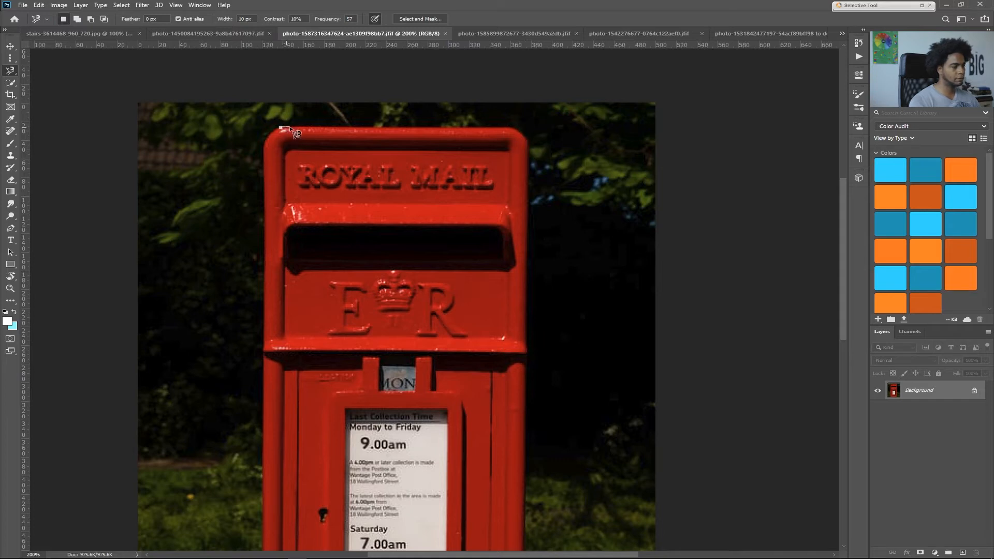
Trace the red Royal Mail post box with the Magnetic Lasso, using straight segments along its long edges, and close the selection at its start
key("alt")
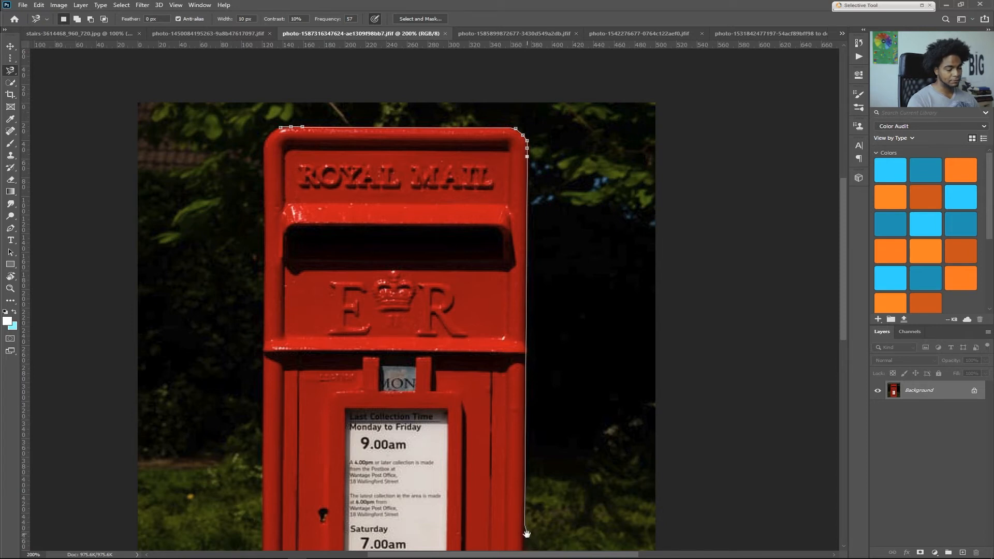
mouse_move(519, 522)
left_mouse_down()
mouse_move(465, 250)
mouse_move(481, 150)
left_mouse_up()
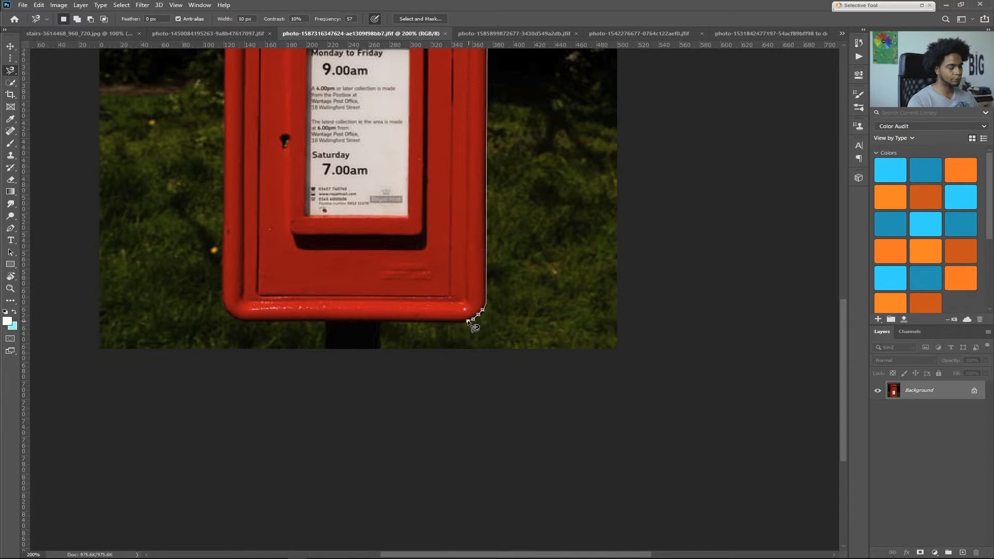
key("alt")
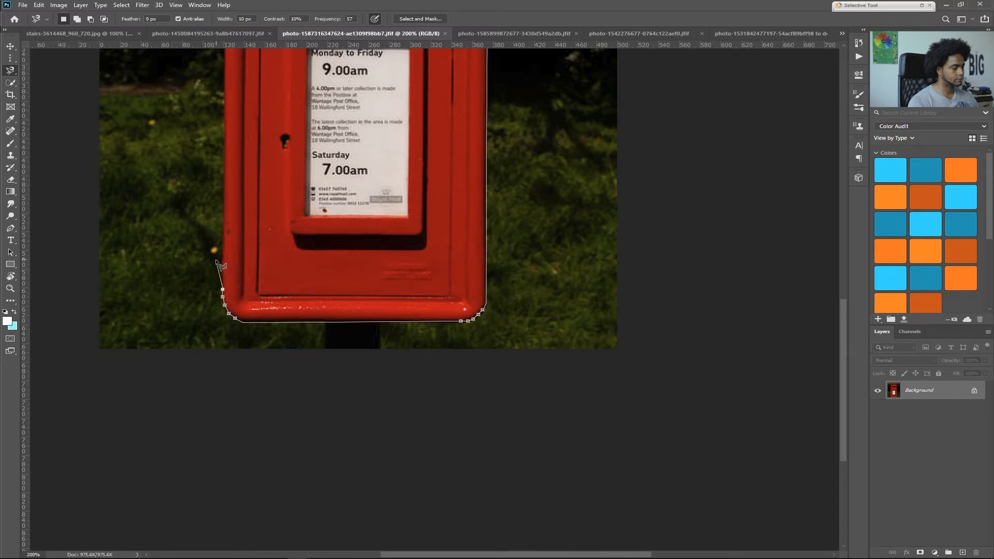
key("space")
mouse_move(231, 243)
left_mouse_down()
mouse_move(279, 283)
mouse_move(346, 459)
left_mouse_up()
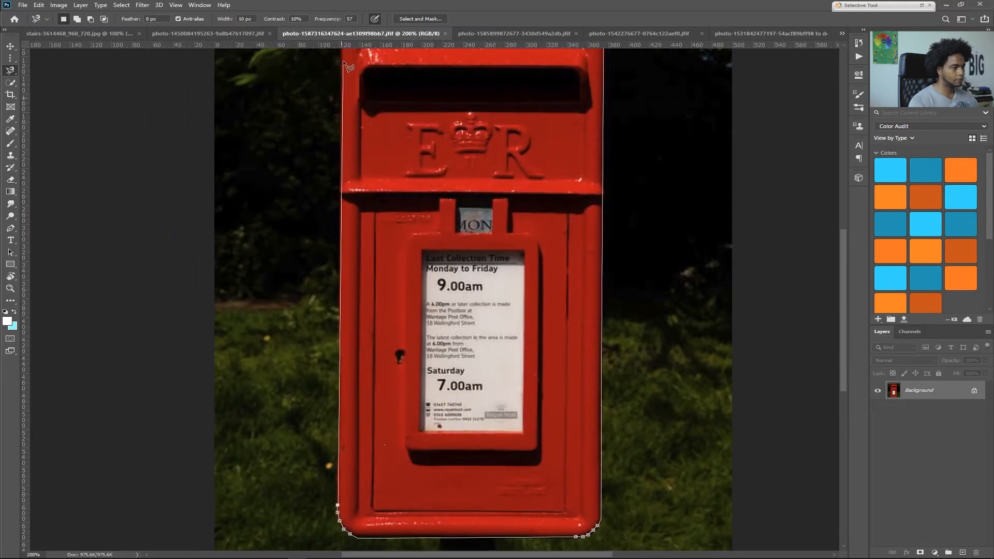
key("space")
left_click_drag(370, 111, 339, 314)
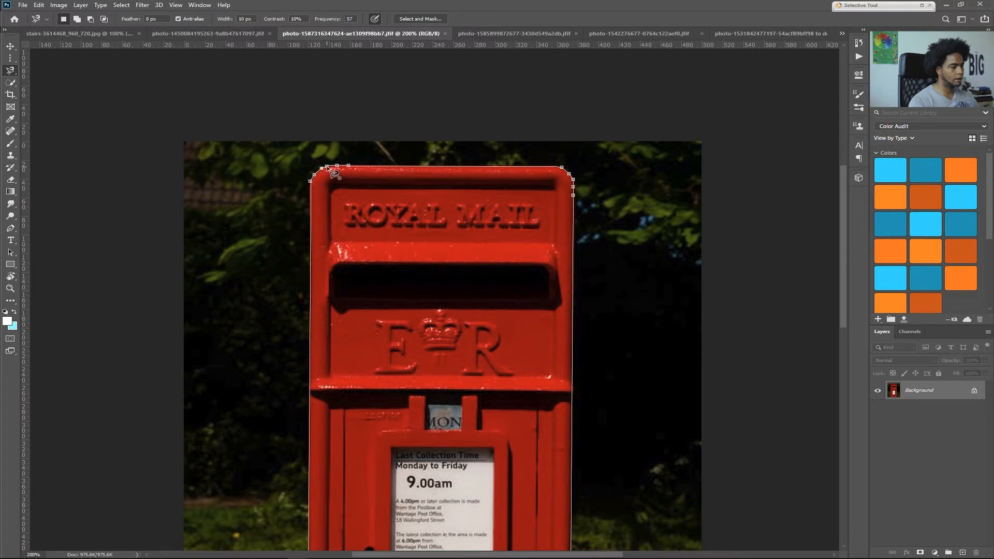
left_click(329, 168)
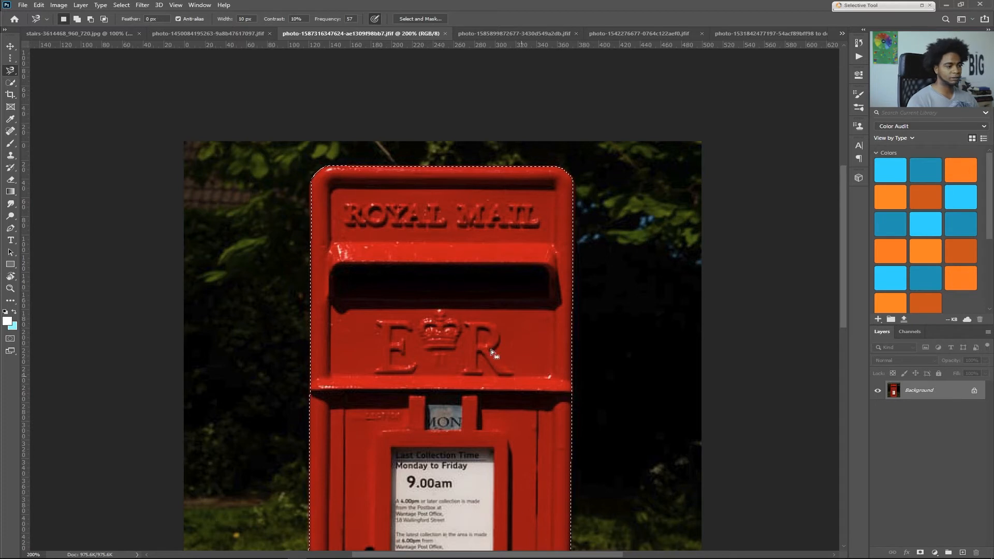
Contract the post box selection slightly inward from the box's outline
left_click_drag(482, 402, 579, 236)
left_click_drag(545, 321, 425, 450)
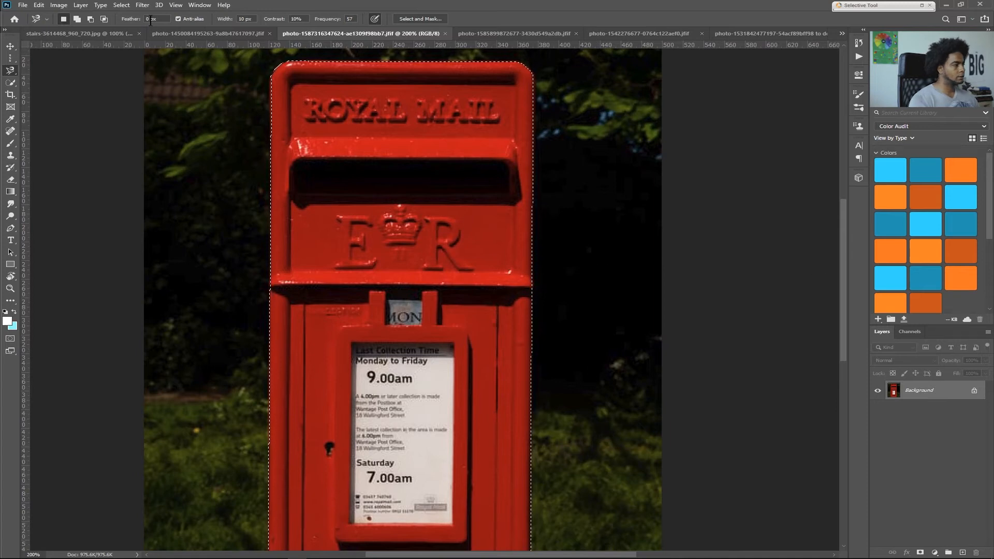
left_click(143, 6)
key("Escape")
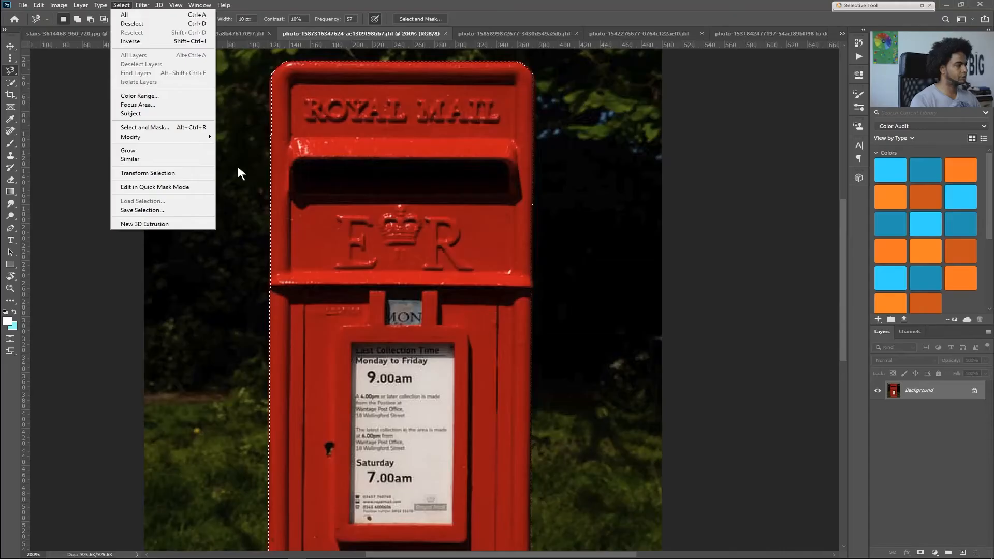
mouse_move(148, 9)
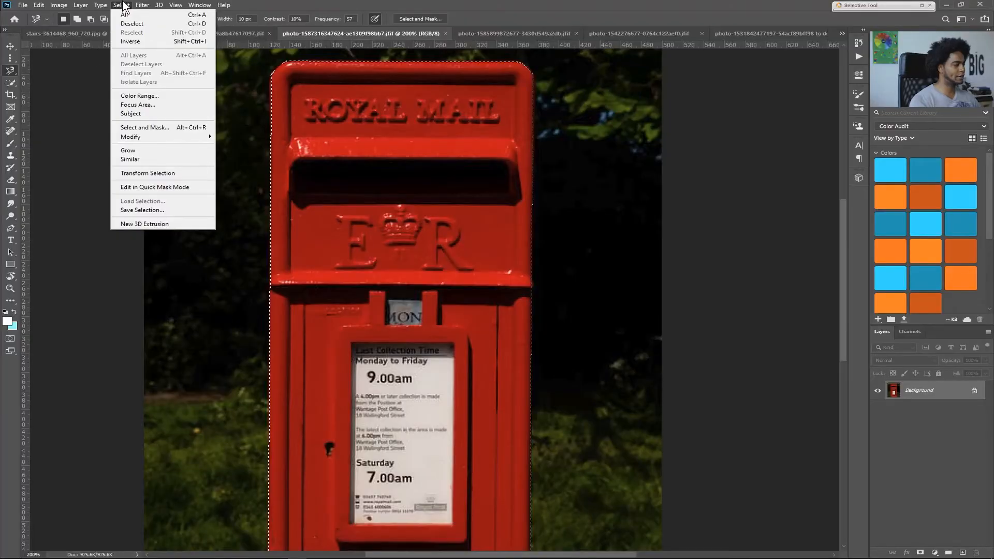
mouse_move(190, 138)
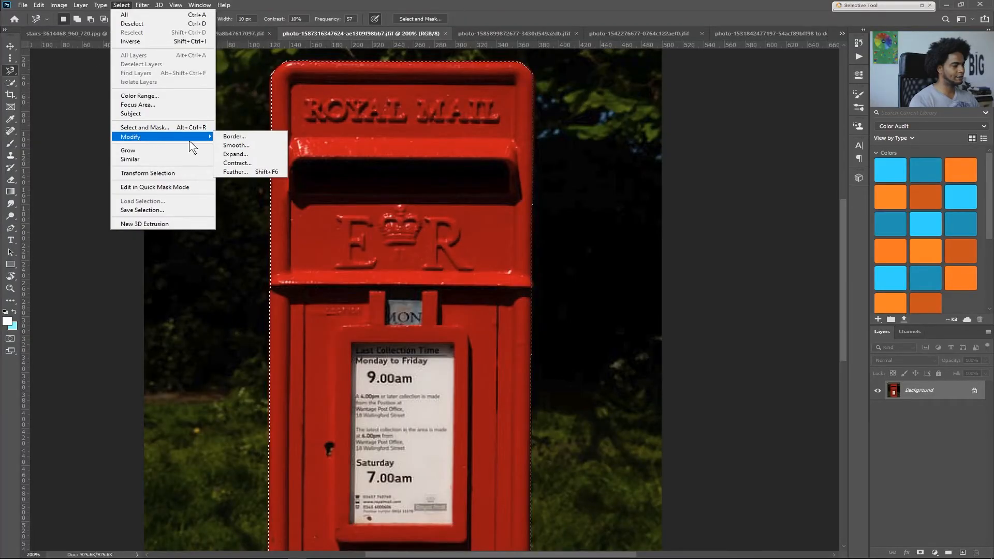
left_click(244, 163)
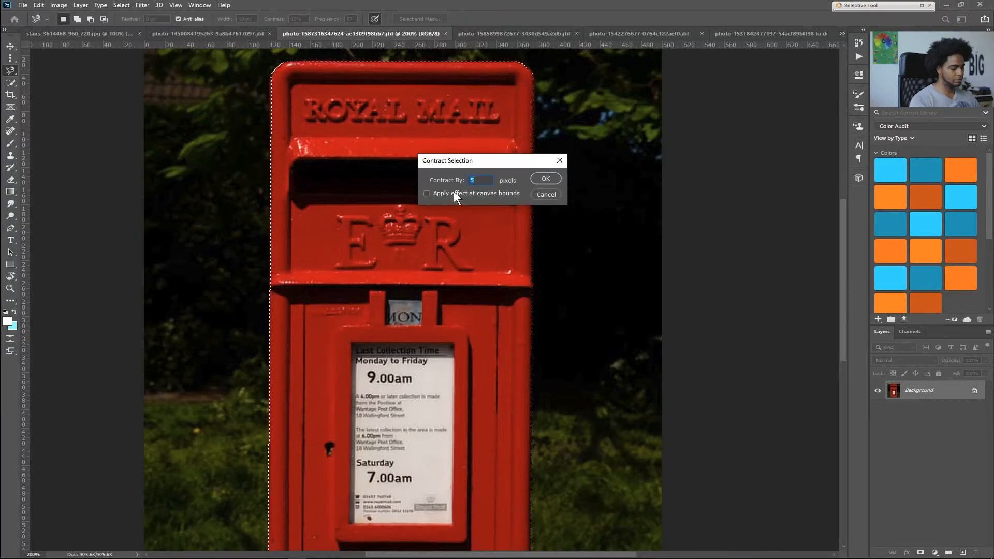
left_click(545, 179)
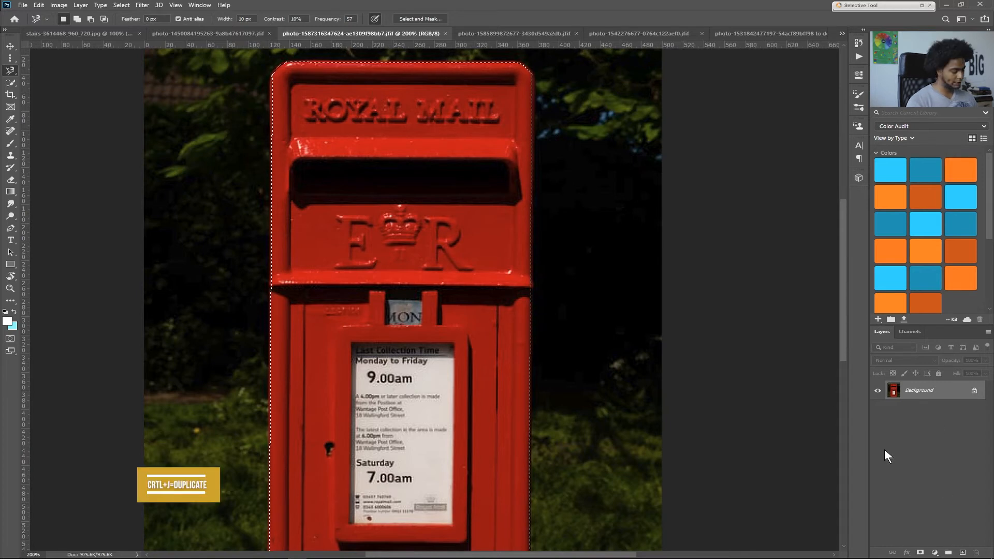
Copy the selected post box to a new layer and hide the Background layer to inspect the cut-out
key("ctrl+j")
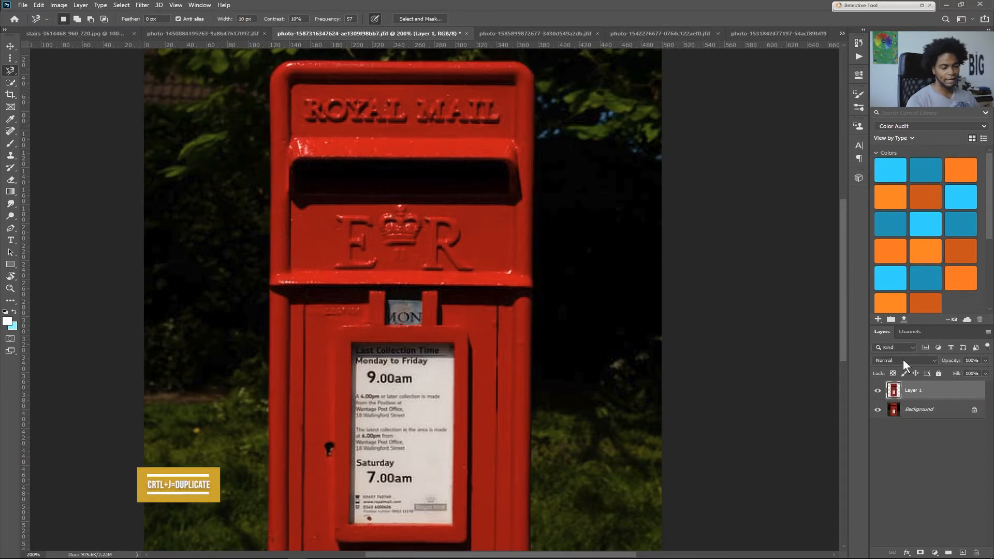
left_click(878, 410)
left_click_drag(572, 466, 568, 252)
left_click_drag(461, 171, 455, 480)
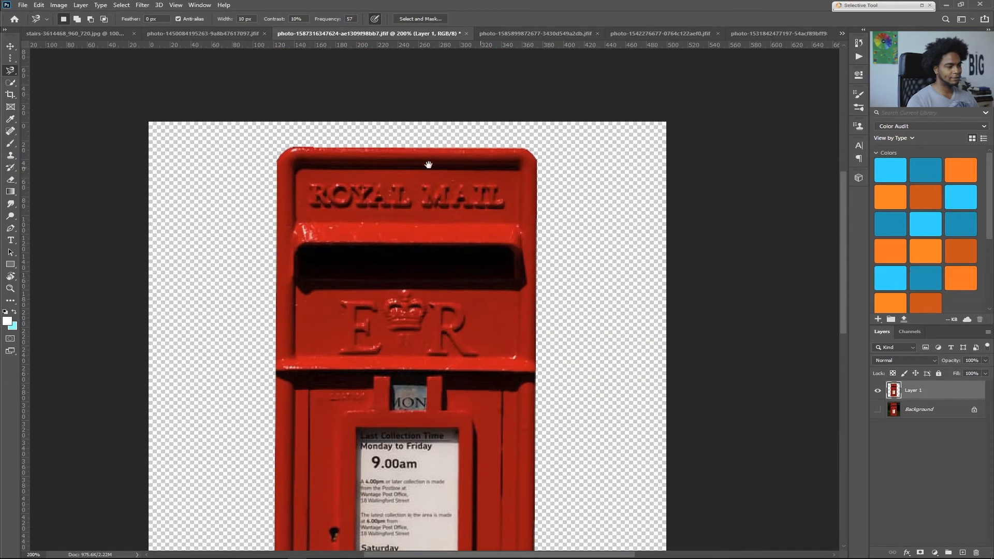
left_click_drag(528, 452, 549, 332)
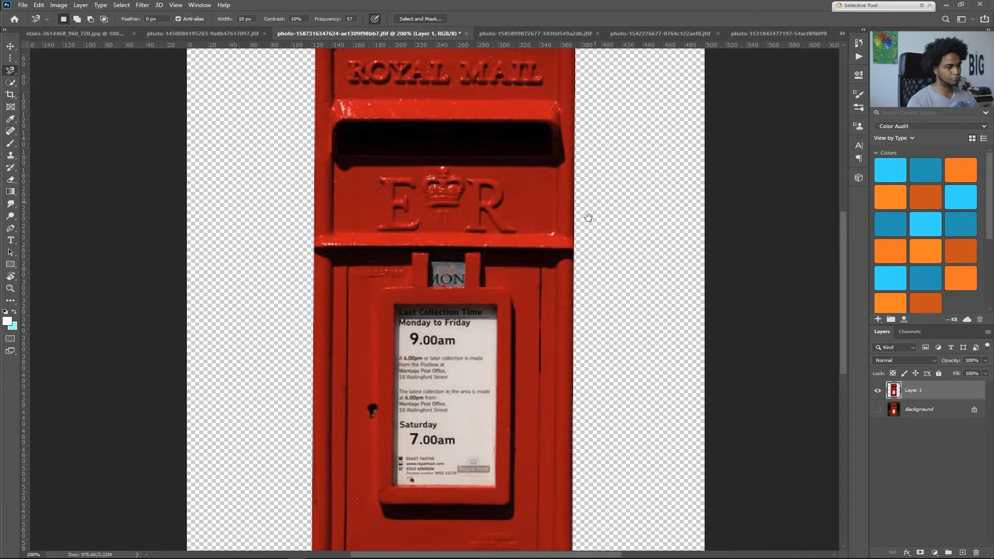
left_click_drag(473, 393, 487, 339)
scroll(455, 342, "down", 2)
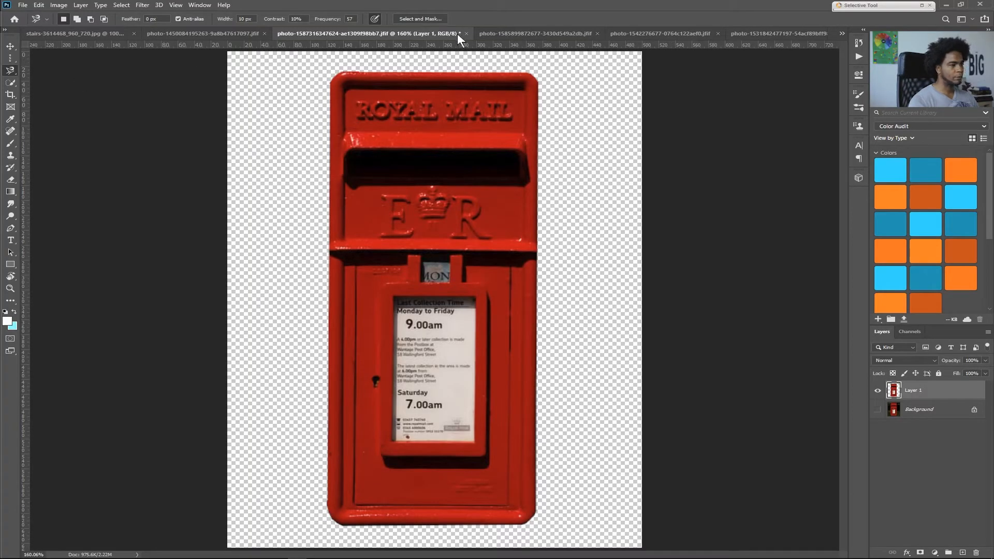
Switch to the white spiked building photo and sample the blue sky and the white wall with the Magic Wand
left_click(505, 33)
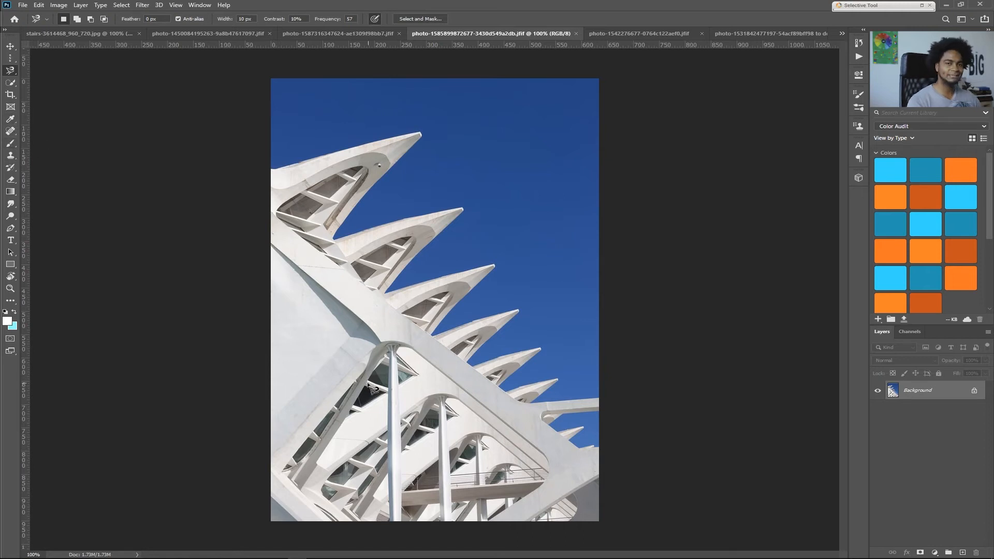
left_click(10, 82)
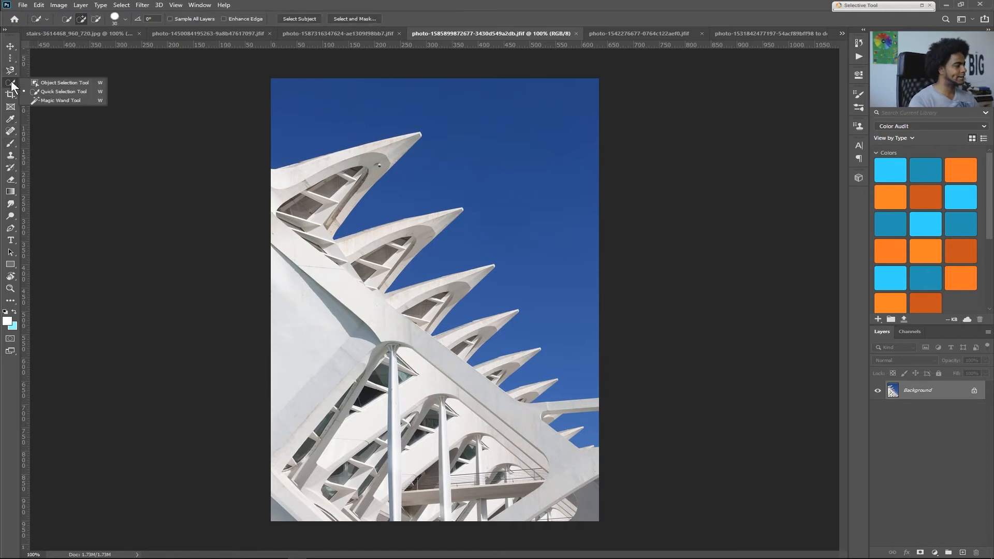
left_click(58, 99)
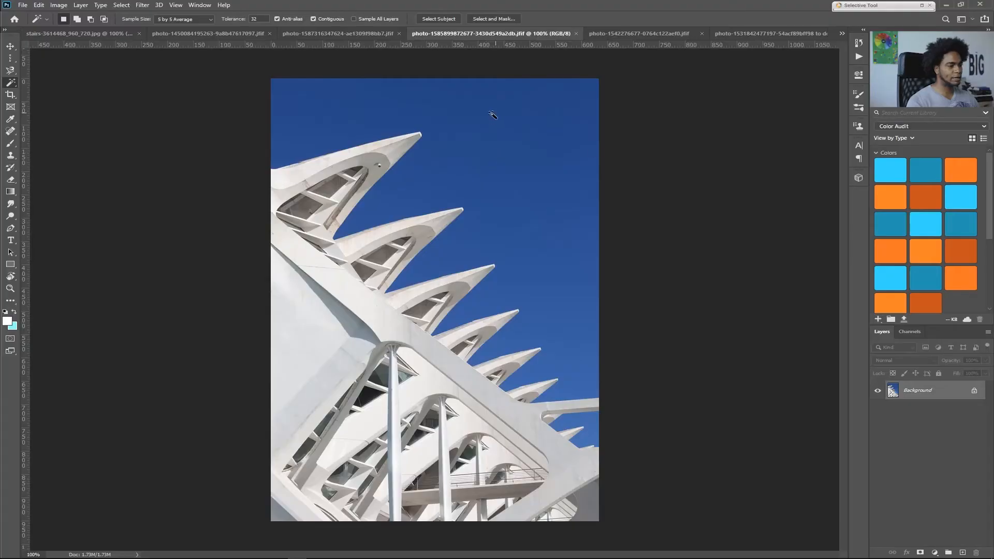
left_click(437, 249)
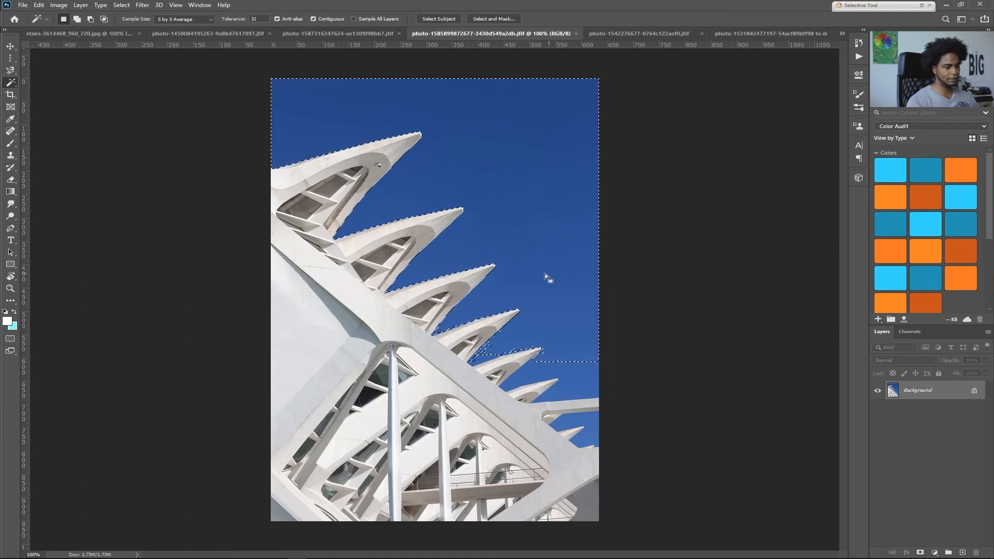
left_click(300, 343)
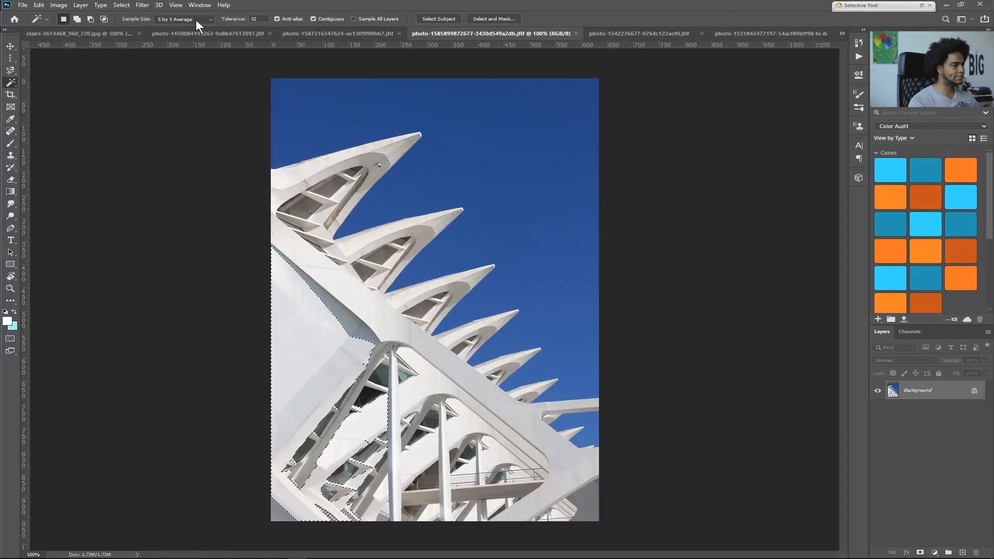
Set the Magic Wand's sample size to Point Sample and select the blue sky
left_click(196, 22)
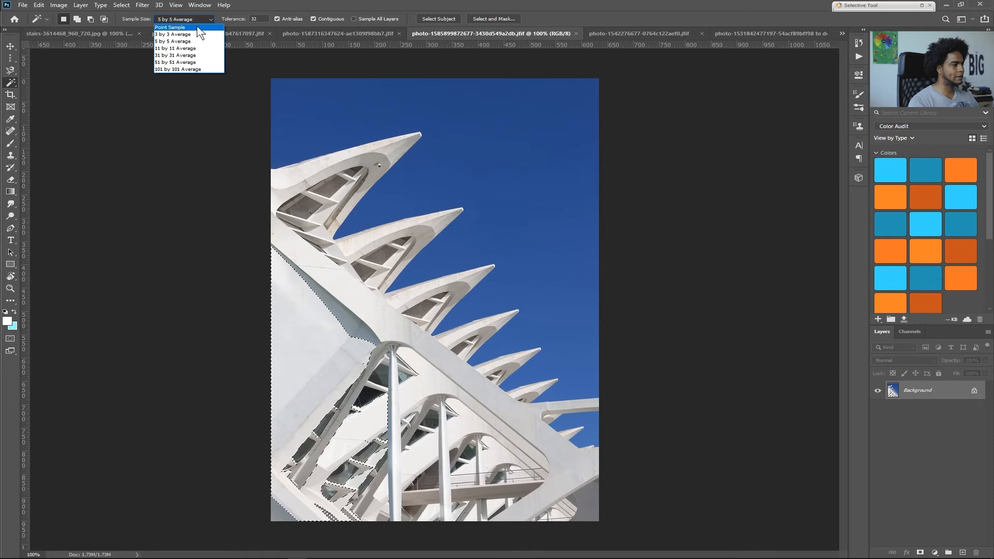
left_click(197, 27)
left_click(516, 194)
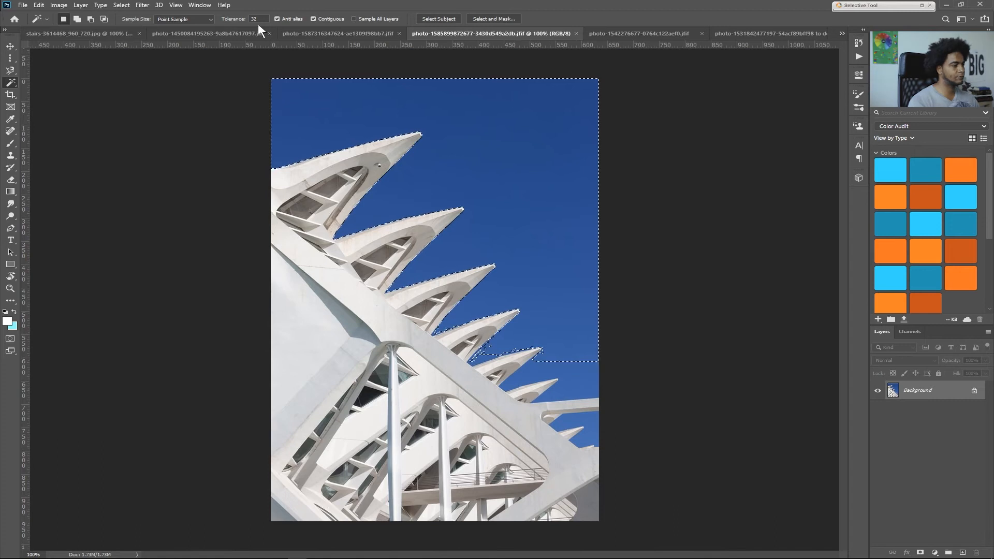
Deselect and try the Magic Wand on different spots of the sky with tolerance 5 and with tolerance 1
key("ctrl+d")
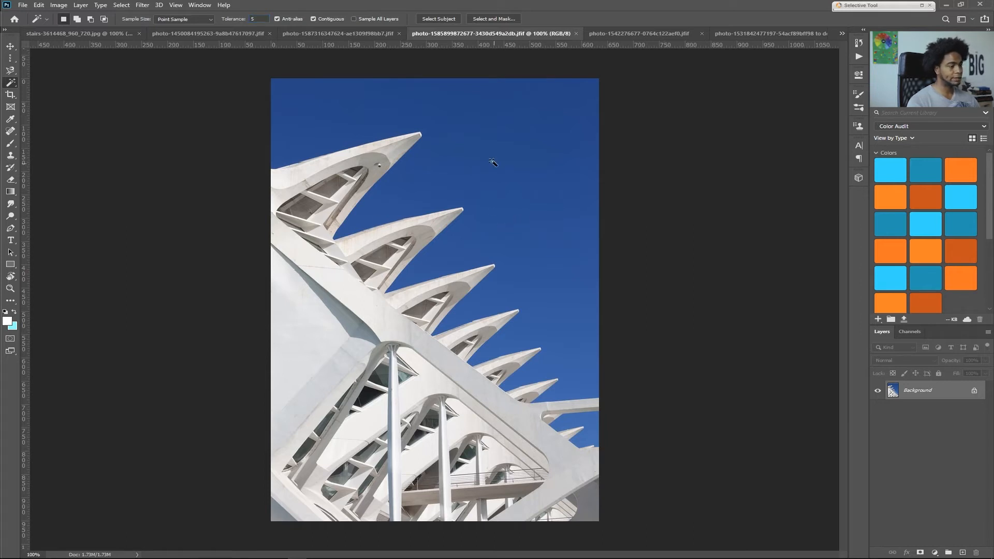
left_click(501, 132)
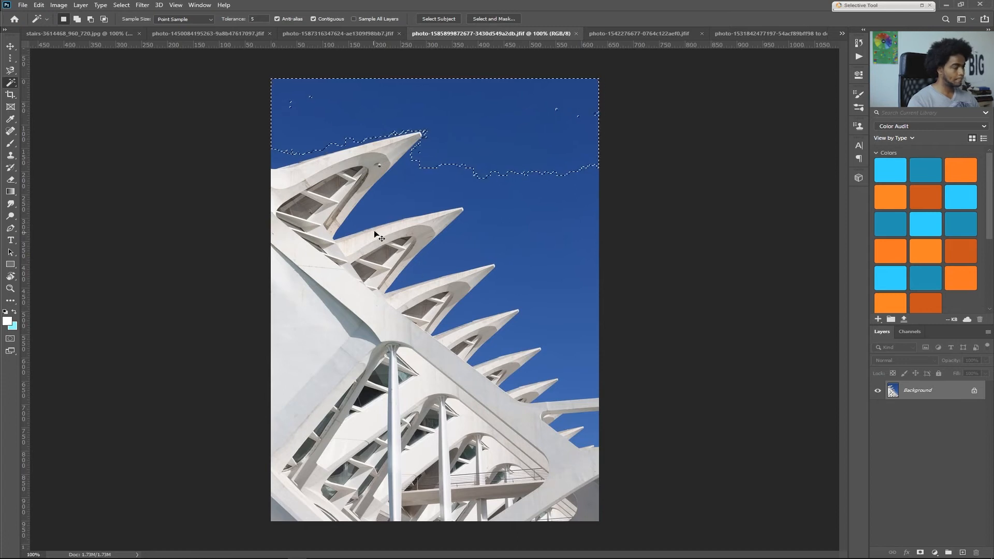
left_click(258, 19)
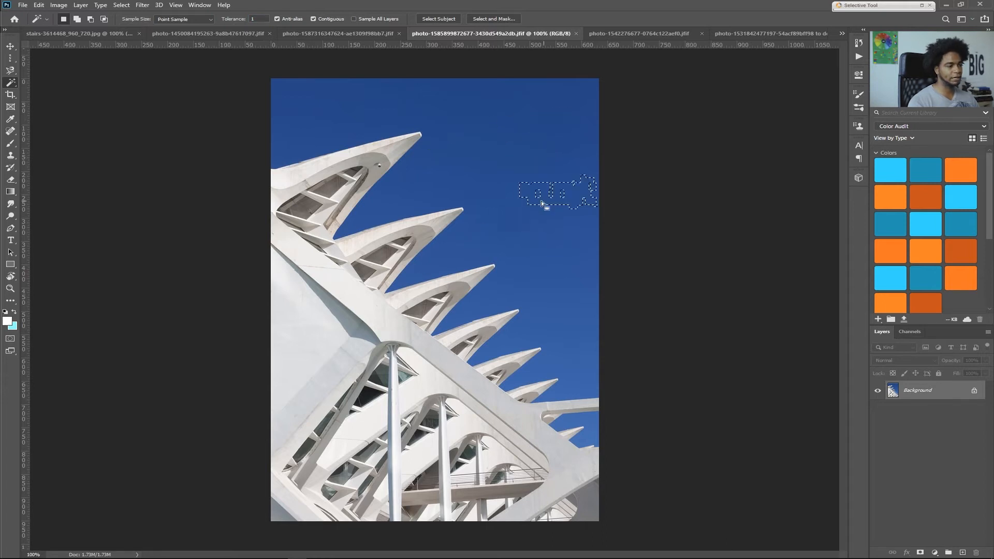
left_click(473, 121)
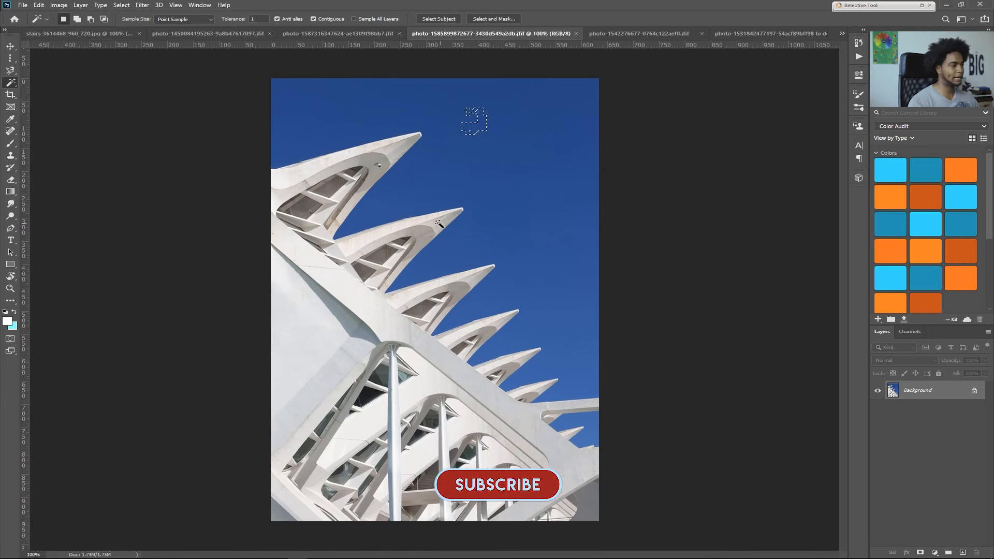
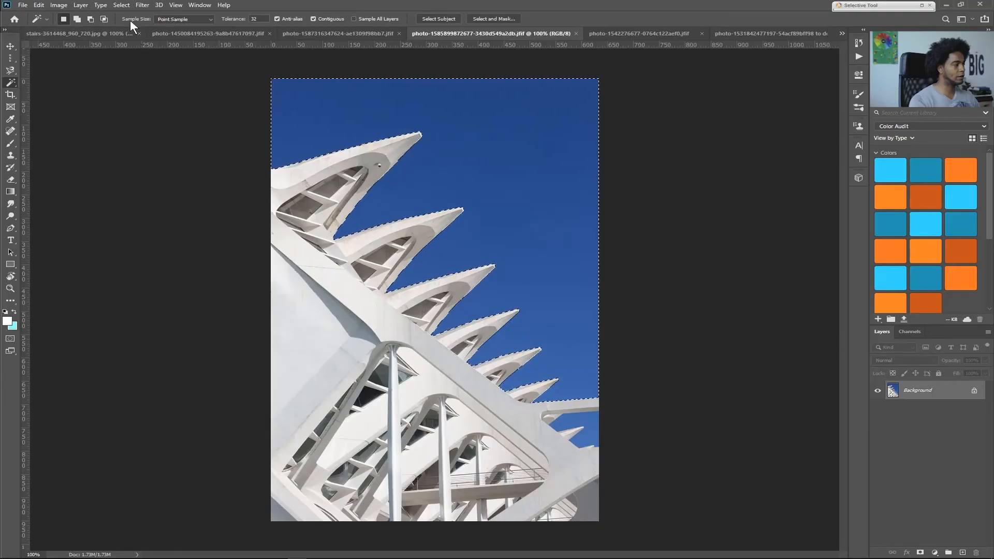
Extend the sky selection to all similar colors in the image, and undo a trial copy of it to a new layer
left_click(121, 5)
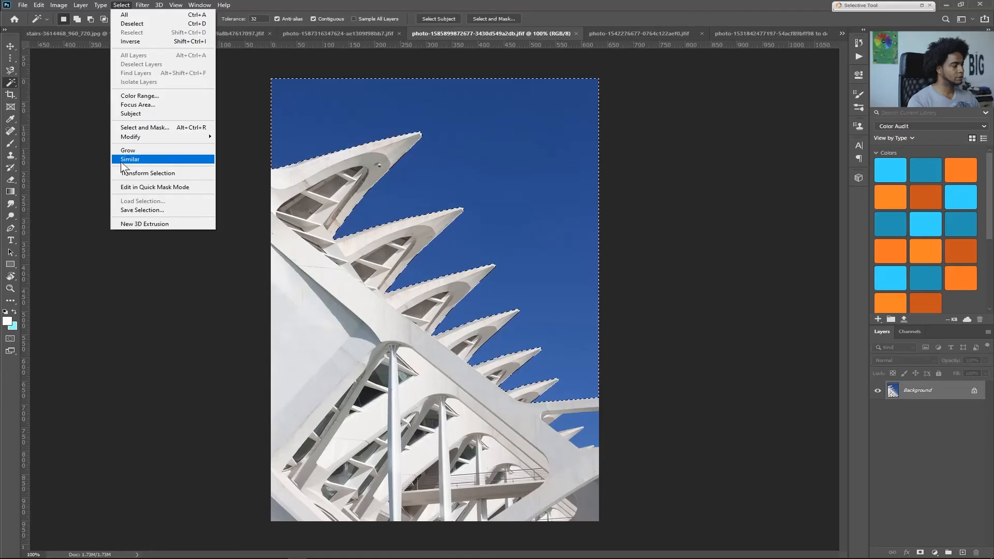
left_click(210, 159)
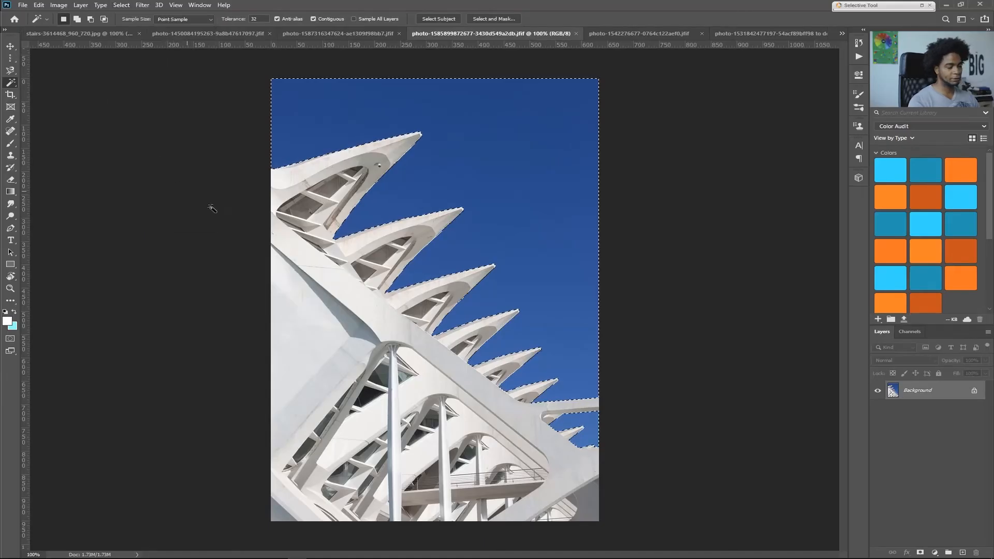
key("ctrl+j")
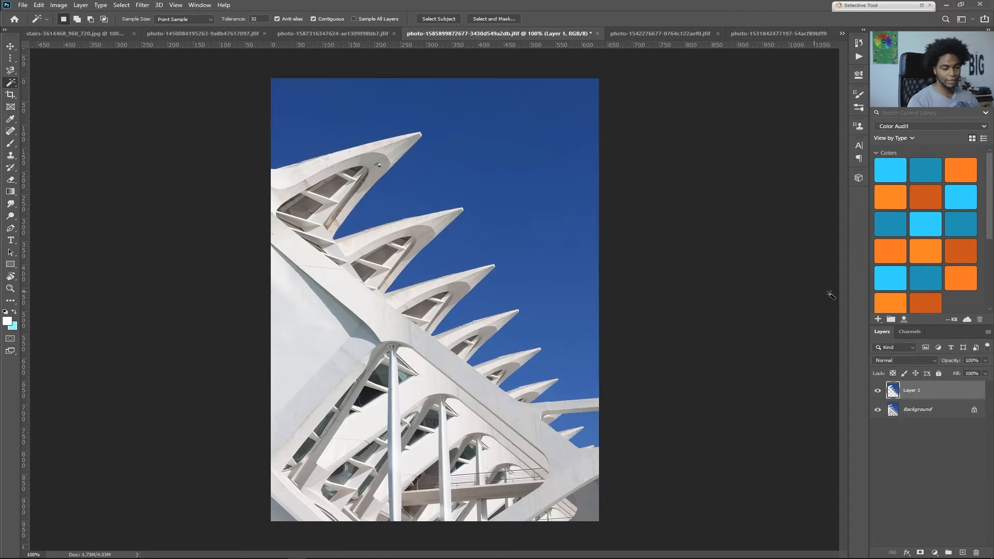
key("ctrl+z")
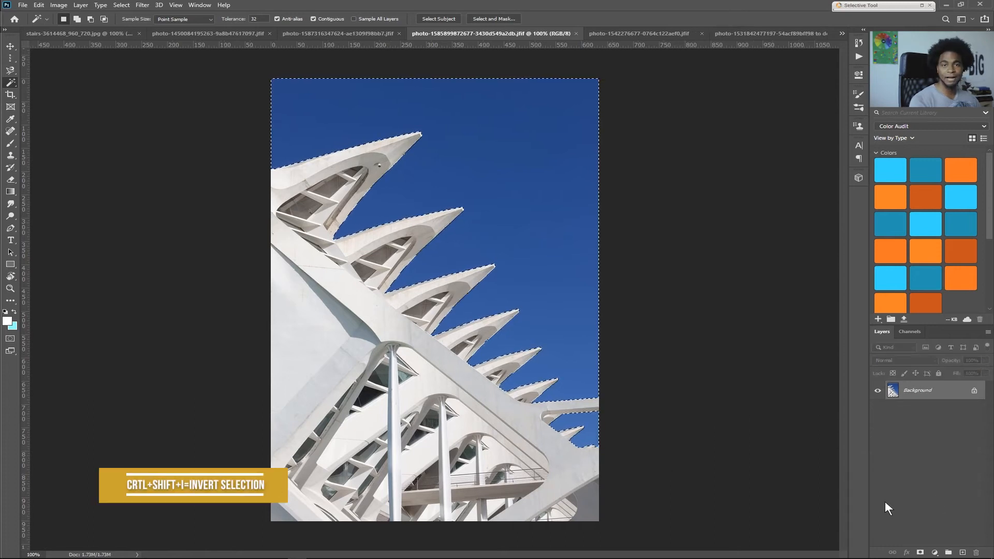
Invert the sky selection, copy the building to a new layer and hide the Background layer
key("ctrl+shift+i")
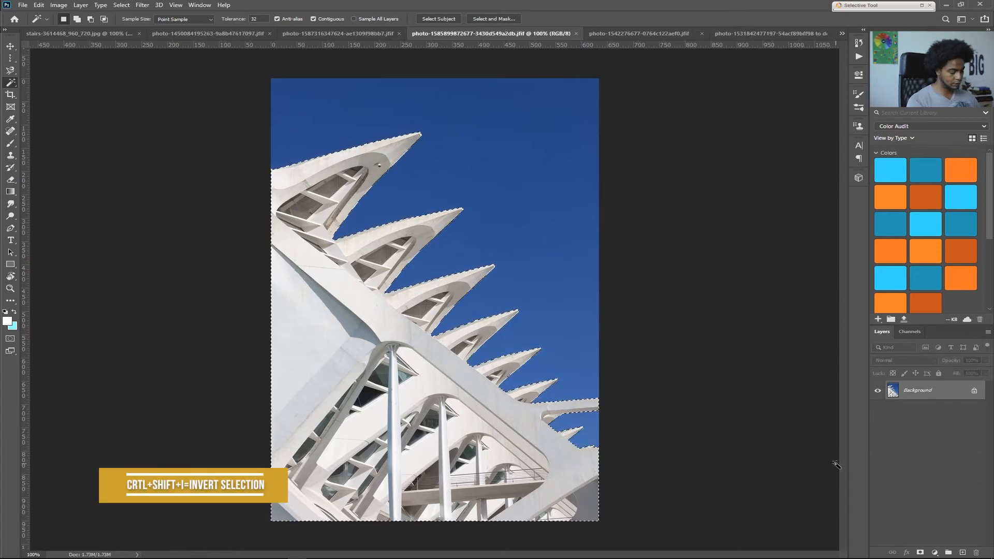
key("ctrl+j")
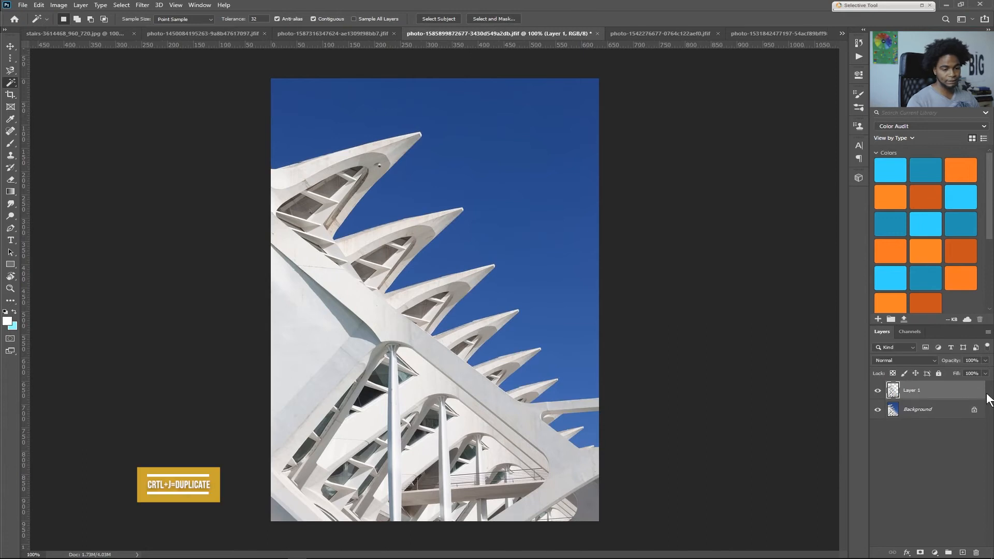
left_click(878, 409)
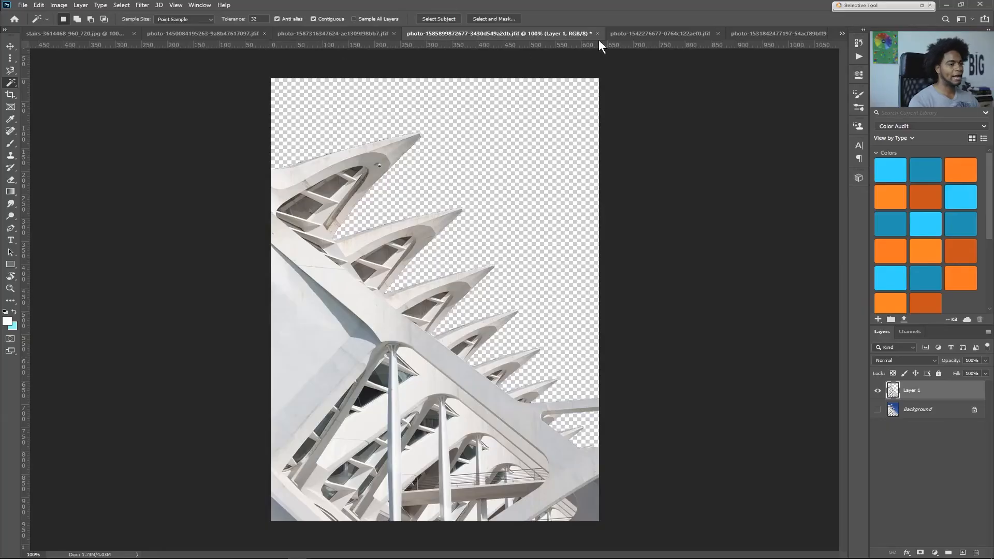
Switch to the portrait photo and select the man's head and hair with the Quick Selection tool
left_click(634, 34)
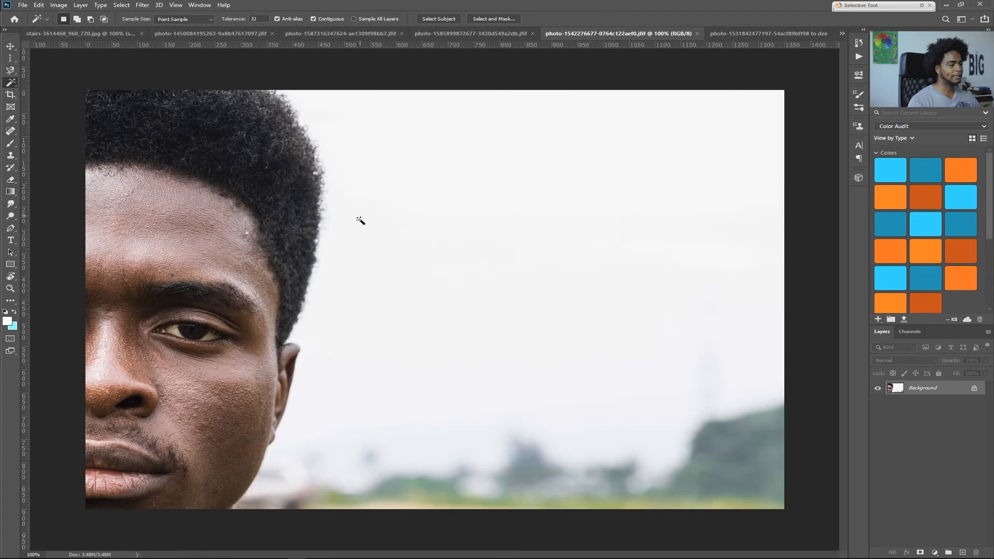
right_click(11, 80)
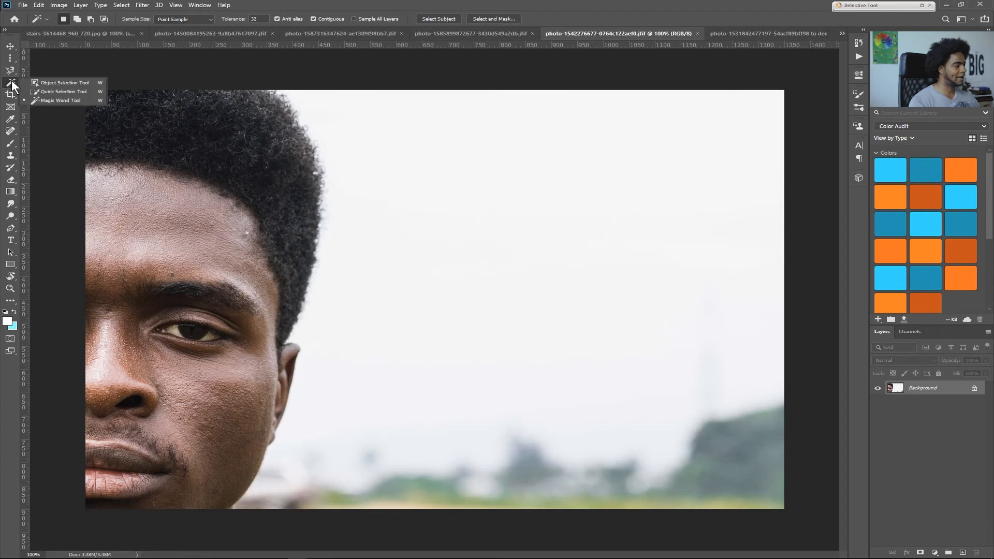
left_click(66, 91)
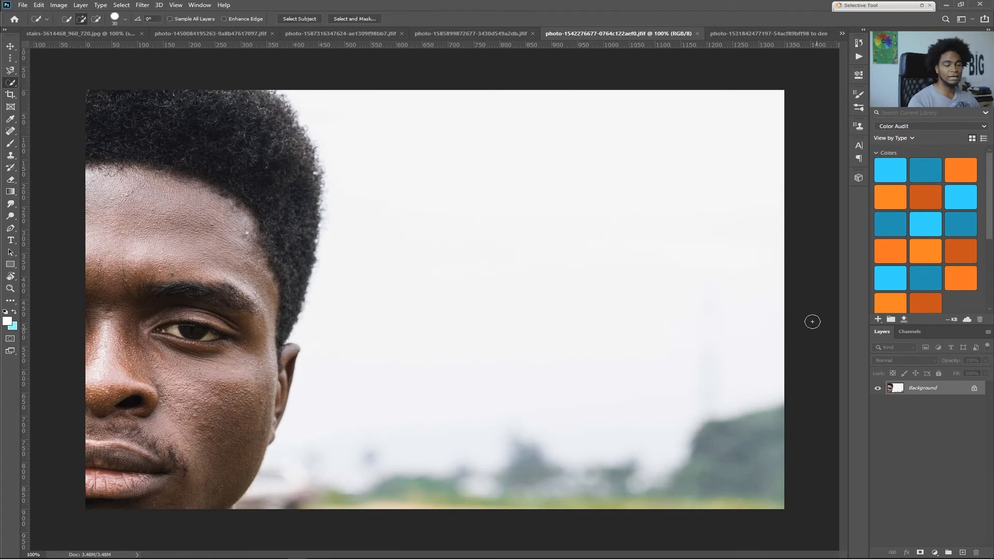
right_click(10, 83)
left_click(69, 92)
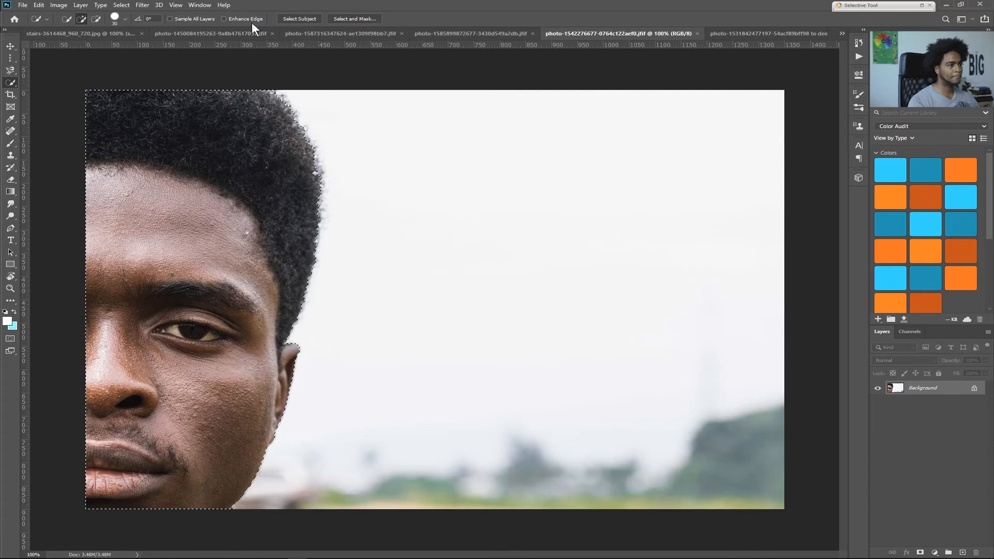
Open the head selection in Select and Mask and try the Refine Edge Brush on the hair edge, adjusting the brush size
left_click(352, 18)
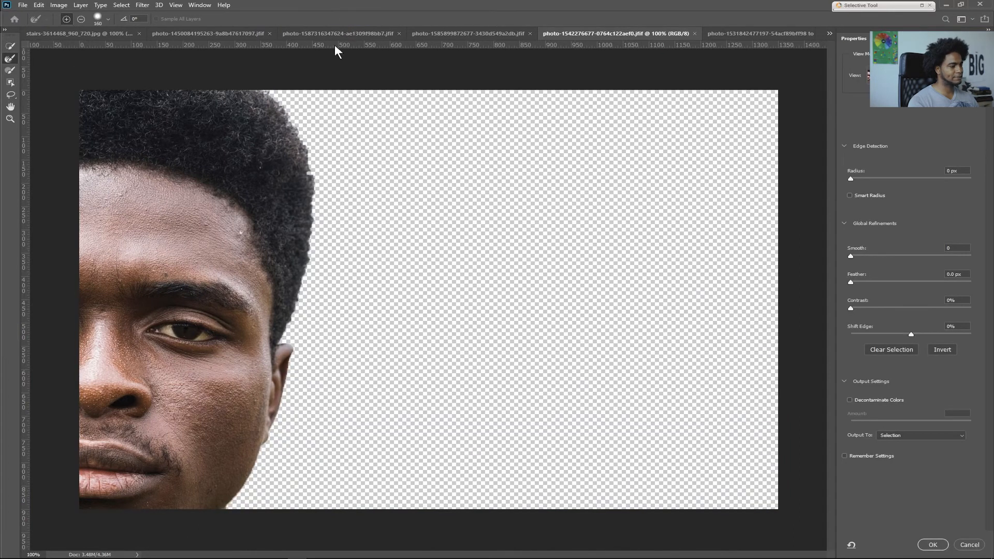
mouse_move(335, 182)
left_mouse_down()
mouse_move(307, 181)
mouse_move(313, 107)
mouse_move(312, 136)
left_mouse_up()
mouse_move(432, 168)
left_mouse_down()
mouse_move(518, 168)
mouse_move(412, 173)
mouse_move(541, 170)
mouse_move(424, 167)
mouse_move(434, 55)
mouse_move(426, 327)
mouse_move(424, 240)
left_mouse_up()
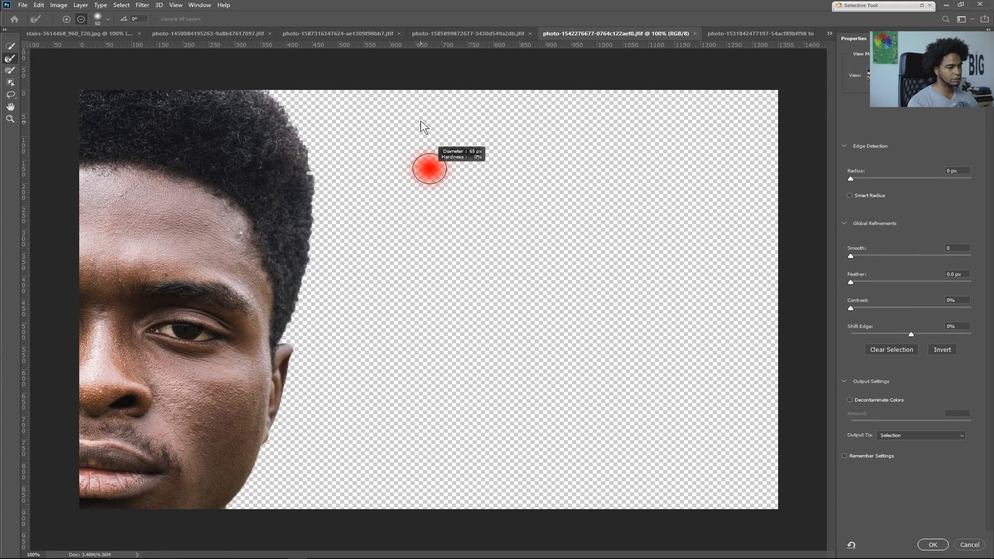
mouse_move(424, 113)
left_mouse_down()
mouse_move(427, 194)
mouse_move(406, 176)
left_mouse_up()
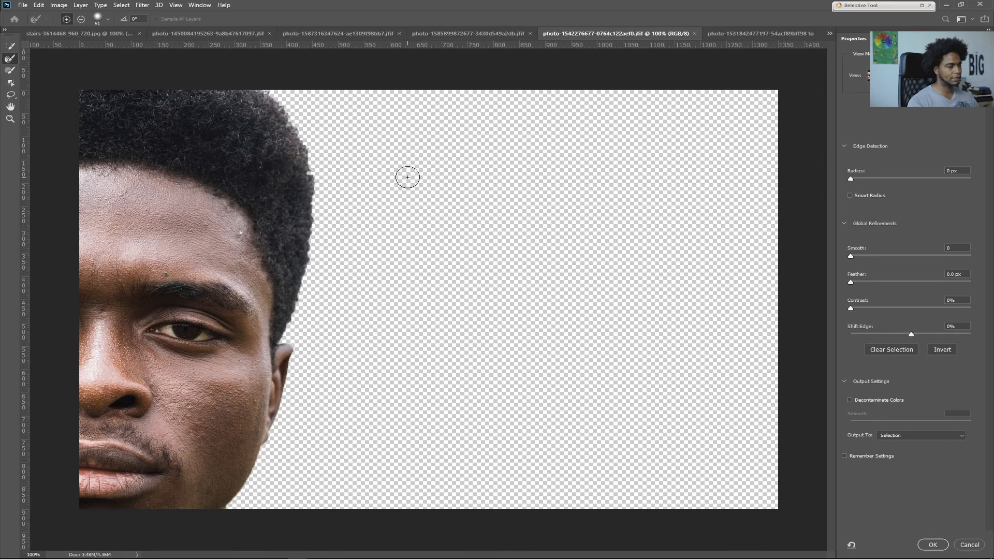
Try painting the area around the hair into the selection with the Brush tool, and switch to the Quick Selection tool
left_click(8, 70)
mouse_move(305, 144)
left_mouse_down()
mouse_move(306, 133)
mouse_move(301, 252)
left_mouse_up()
mouse_move(274, 100)
left_mouse_down()
mouse_move(327, 202)
mouse_move(297, 315)
mouse_move(334, 148)
mouse_move(297, 86)
mouse_move(351, 265)
mouse_move(293, 381)
left_mouse_up()
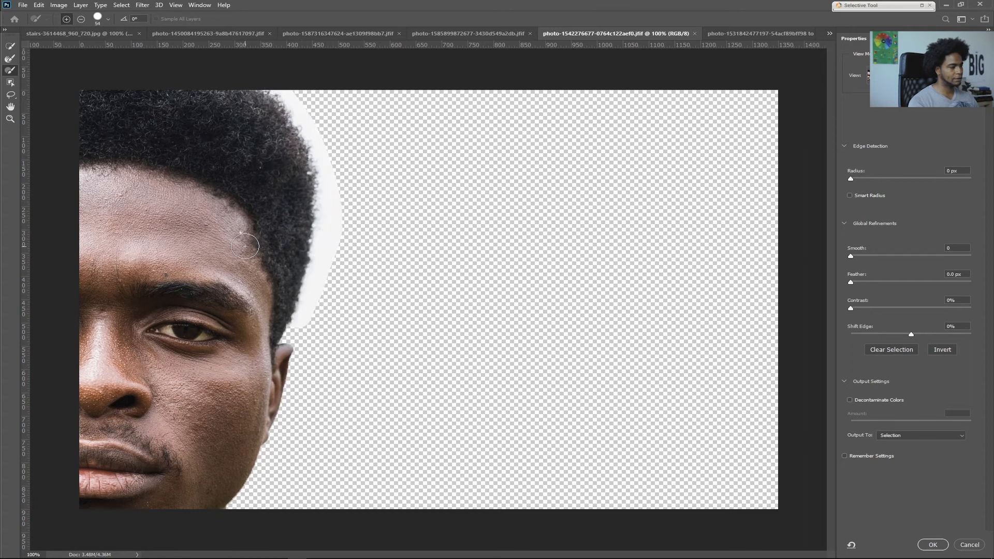
left_click(11, 47)
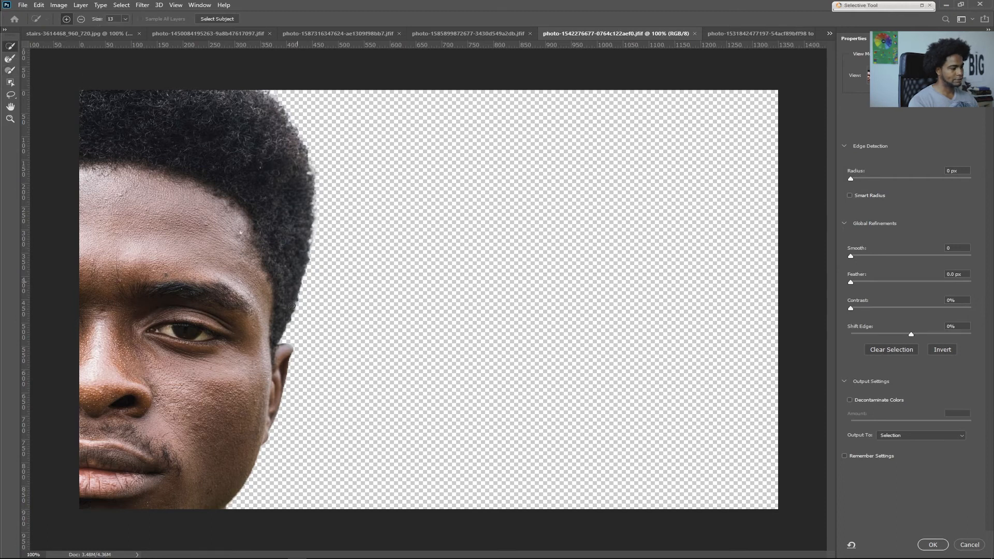
Refine the hair edge with a smaller Refine Edge Brush and apply the result as a selection
left_click(10, 59)
left_click_drag(384, 163, 379, 164)
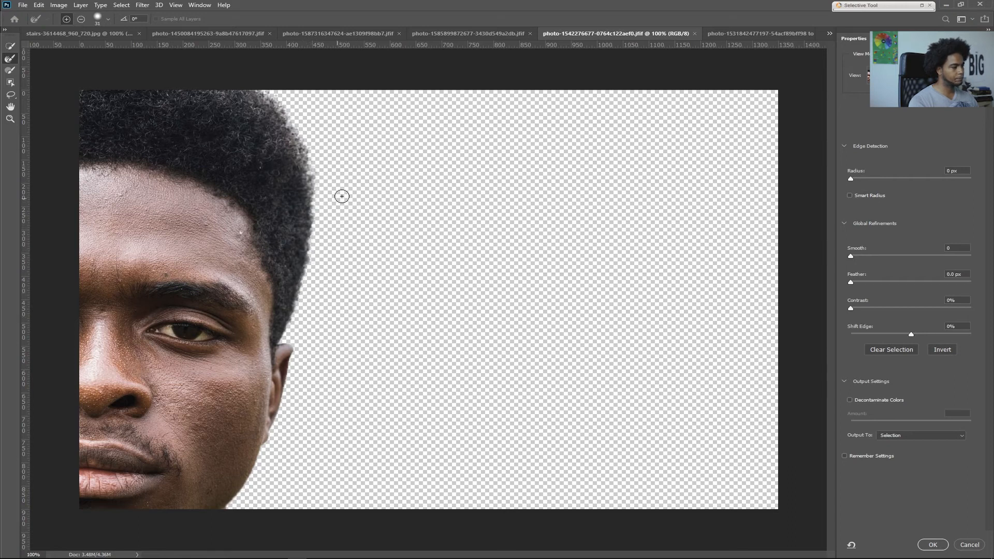
left_click_drag(354, 180, 343, 195)
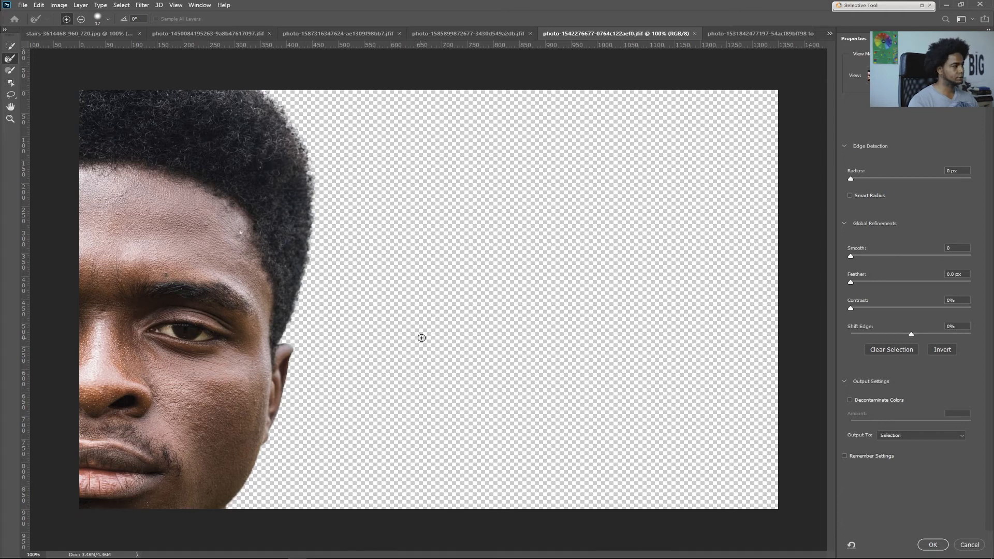
left_click(933, 545)
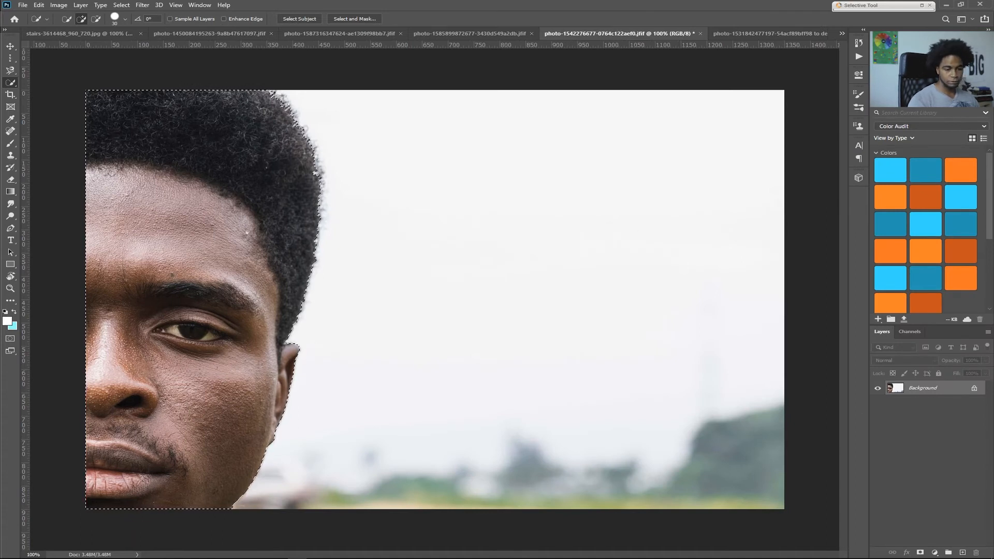
Copy the selected head to a new layer, duplicate that layer, and move the duplicate across the photo beside the original head
key("ctrl+j")
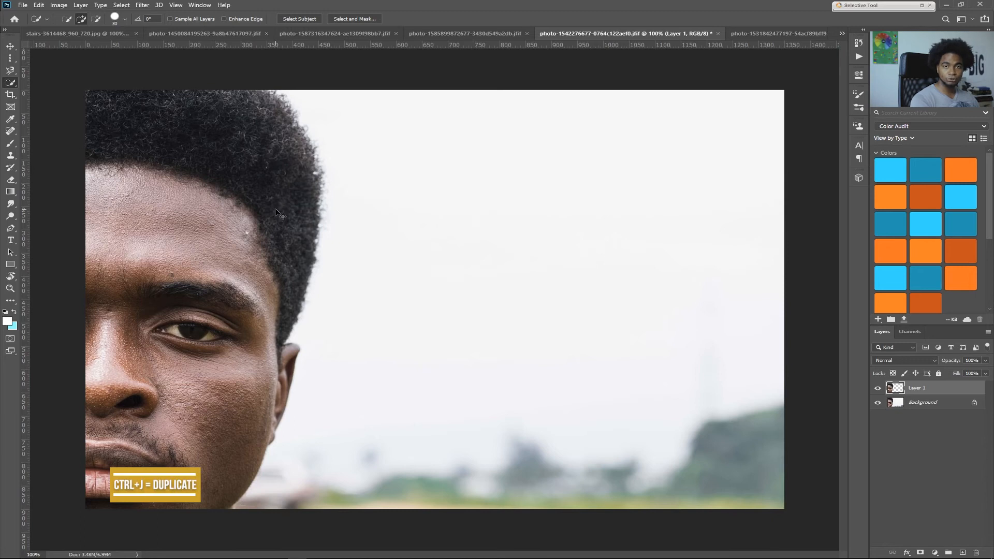
key("ctrl+j")
key("v")
left_click_drag(240, 223, 376, 226)
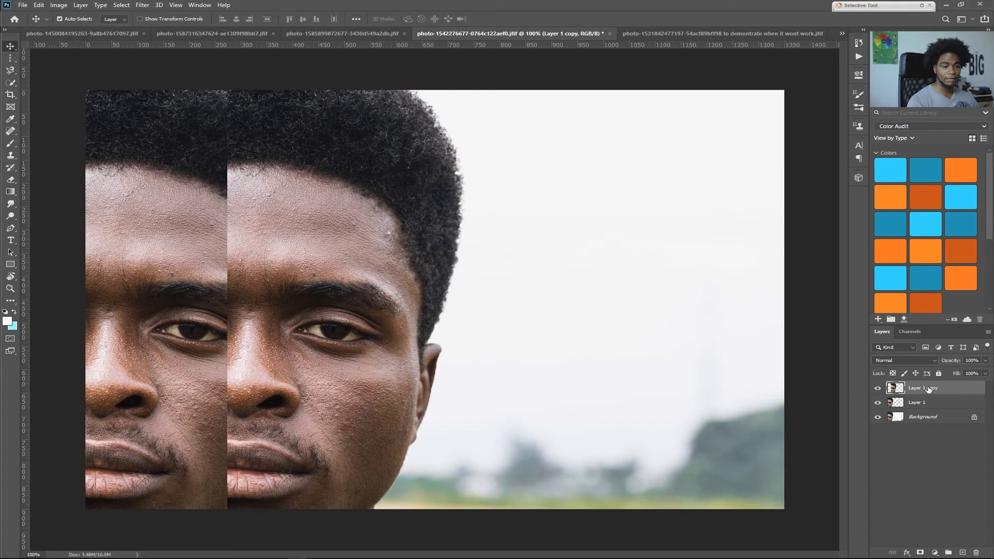
Reorder the duplicated head beneath the original head layer and shift it sideways so it shows from behind
left_click_drag(921, 391, 917, 412)
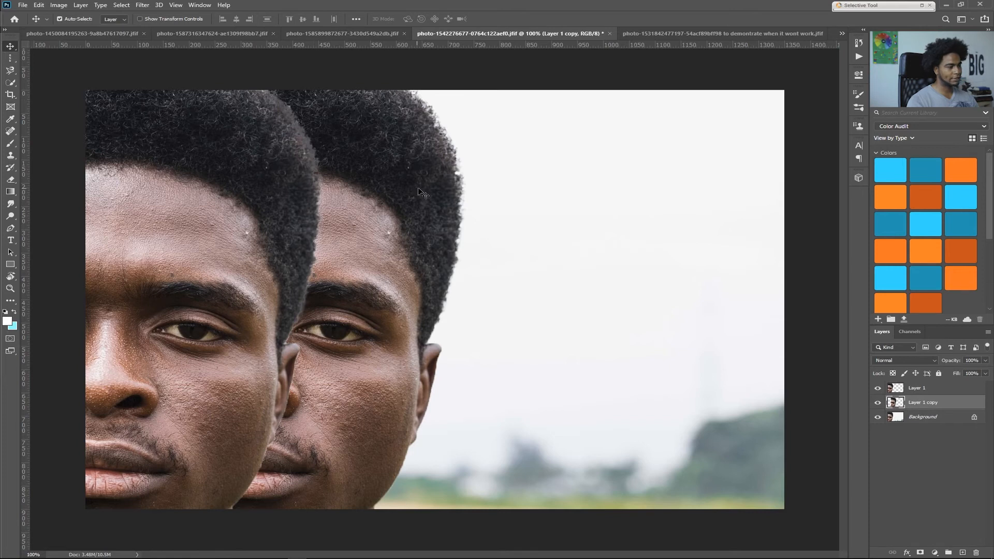
left_click_drag(383, 220, 472, 224)
left_click_drag(420, 169, 358, 166)
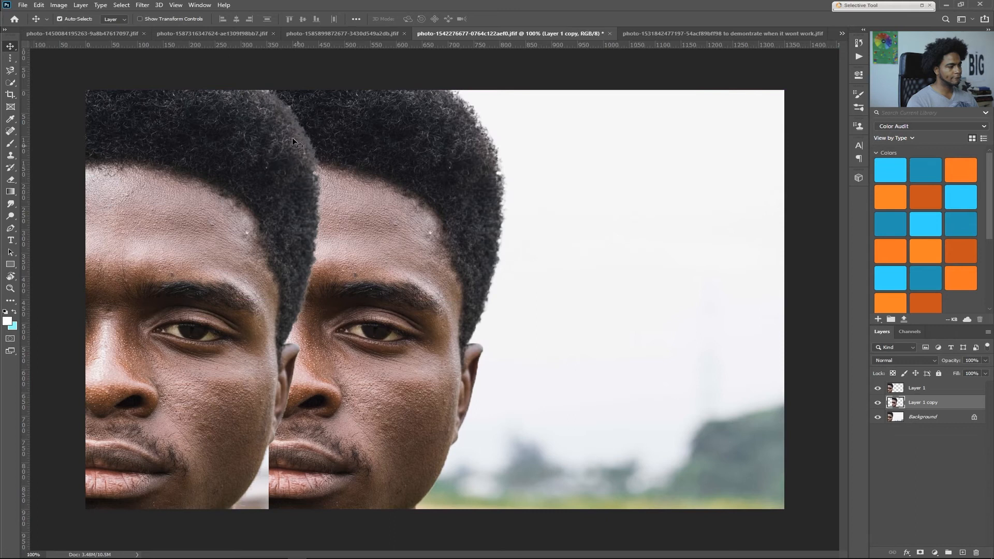
left_click_drag(370, 275, 330, 278)
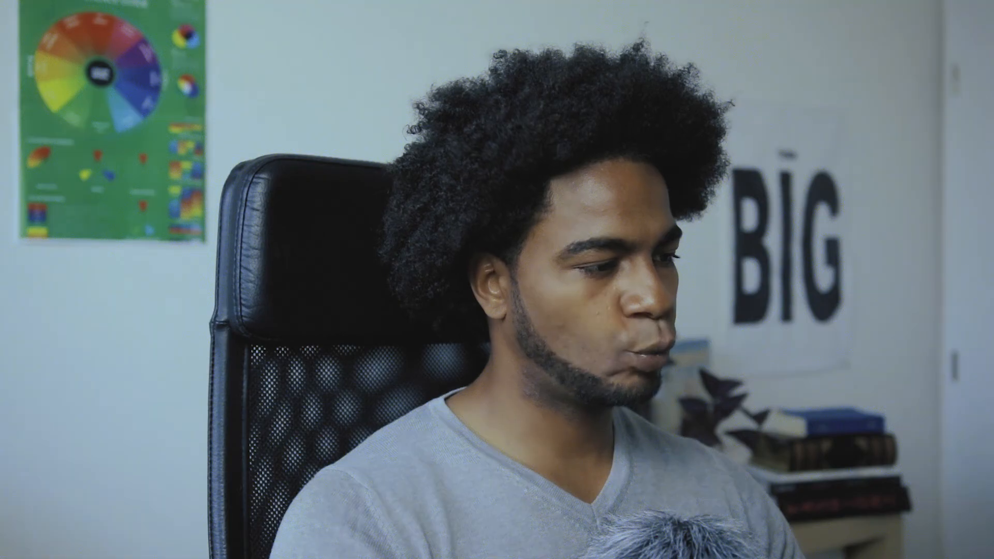
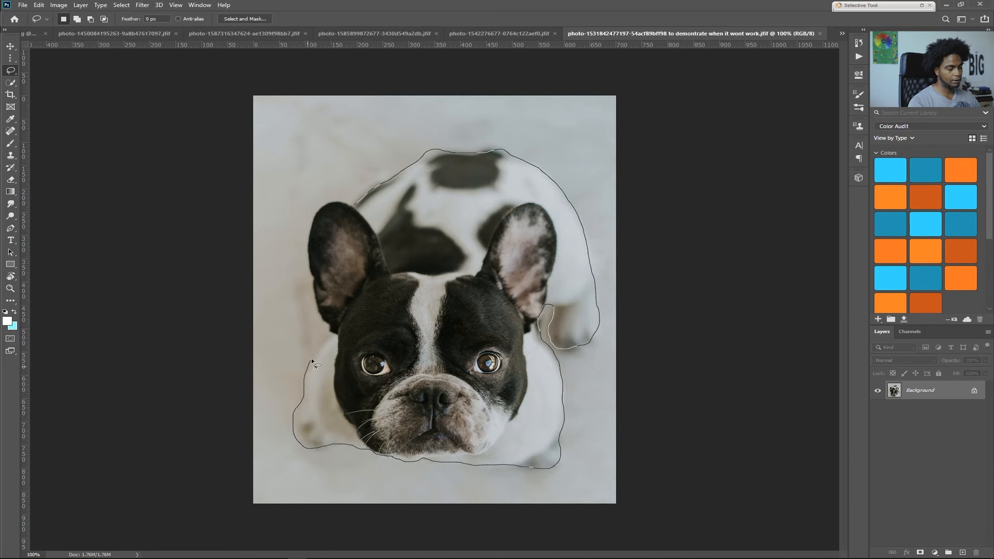
Try outlining the whole dog freehand with the Lasso tool, and clear the resulting selection
left_click_drag(324, 321, 316, 302)
left_click_drag(355, 207, 353, 207)
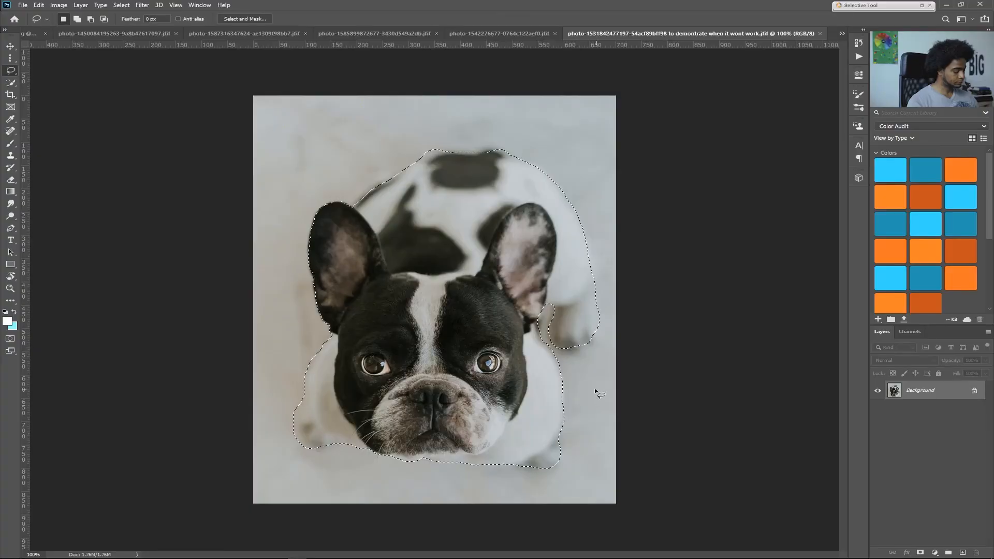
key("ctrl+d")
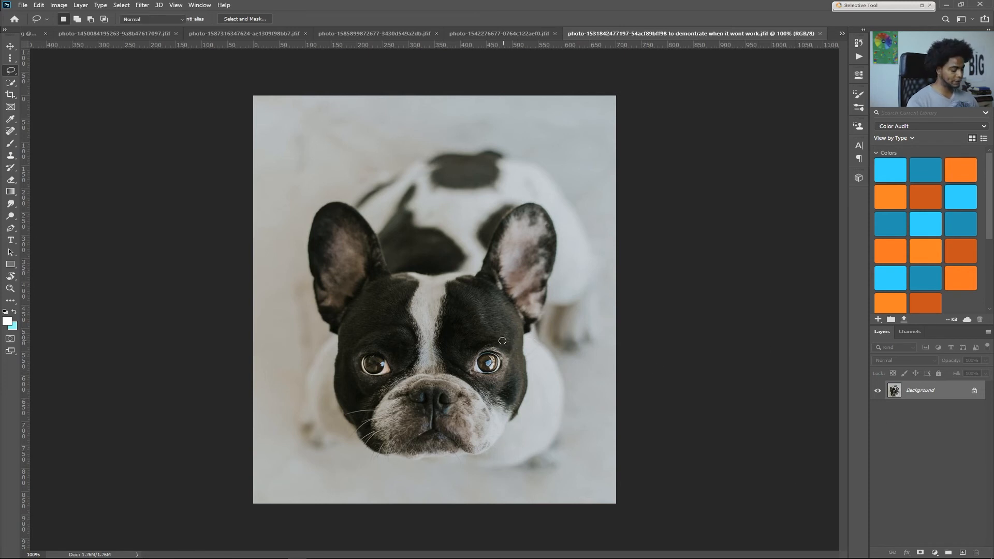
Activate the Brush tool, enter Quick Mask mode with the default black and white colors, and enlarge the brush to 111
key("b")
key("b")
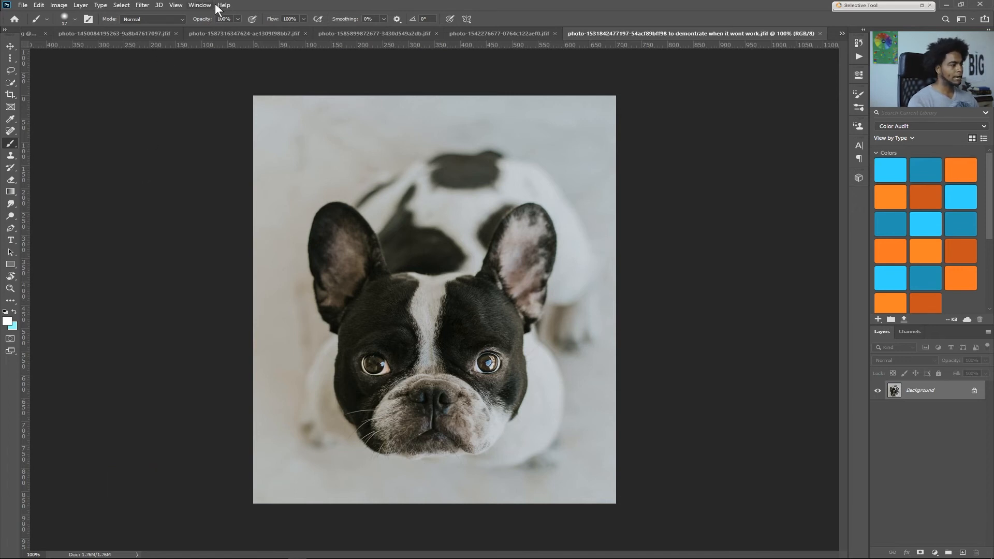
right_click(10, 144)
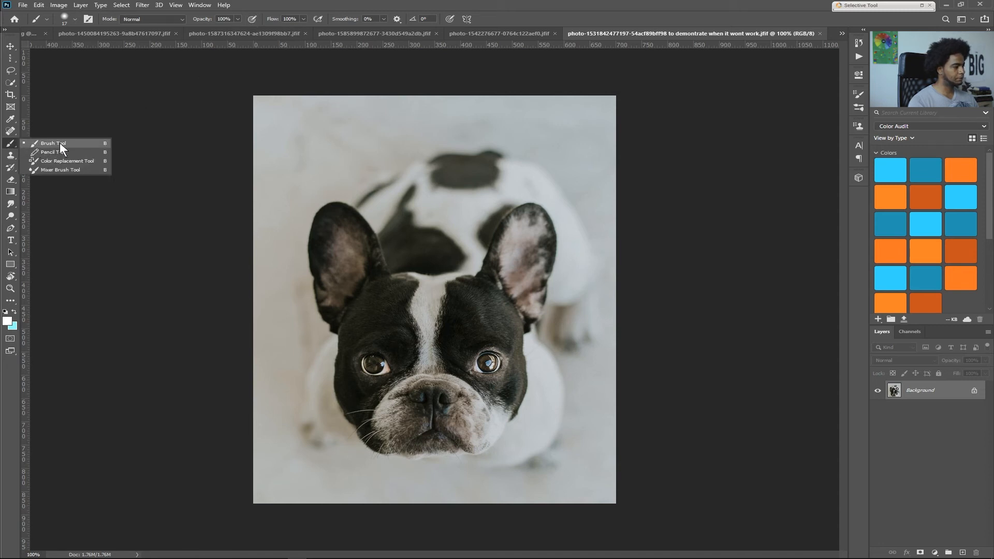
left_click(60, 142)
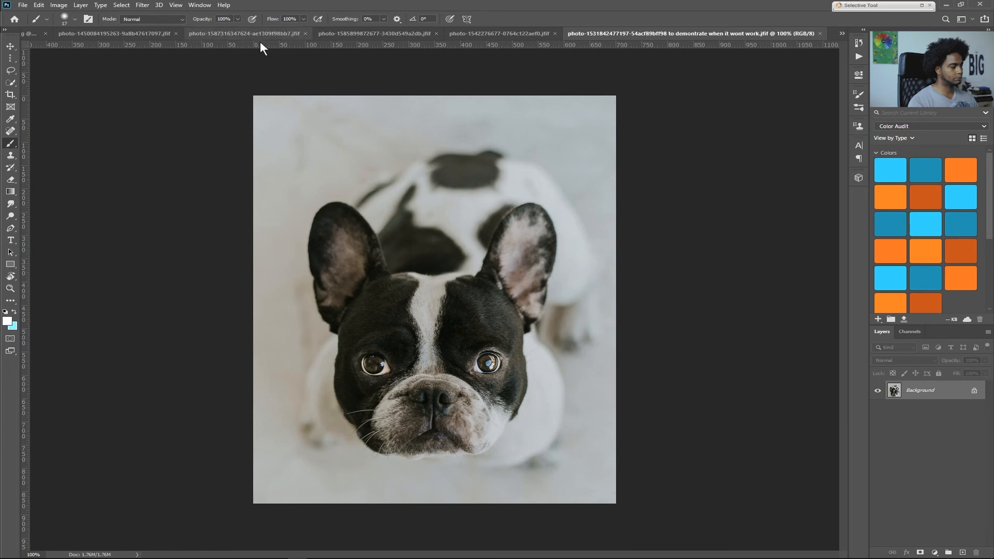
key("d")
left_click(10, 338)
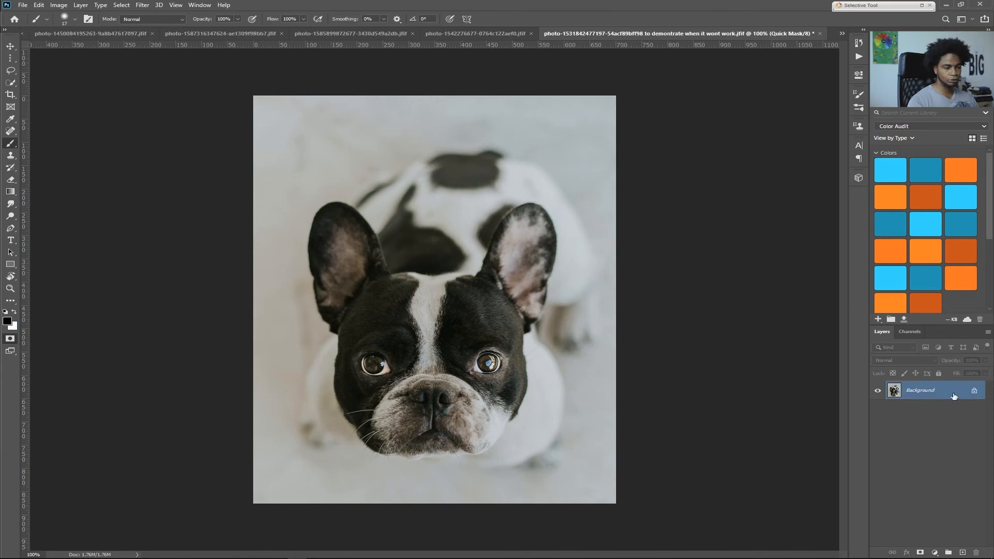
left_click_drag(403, 214, 427, 215)
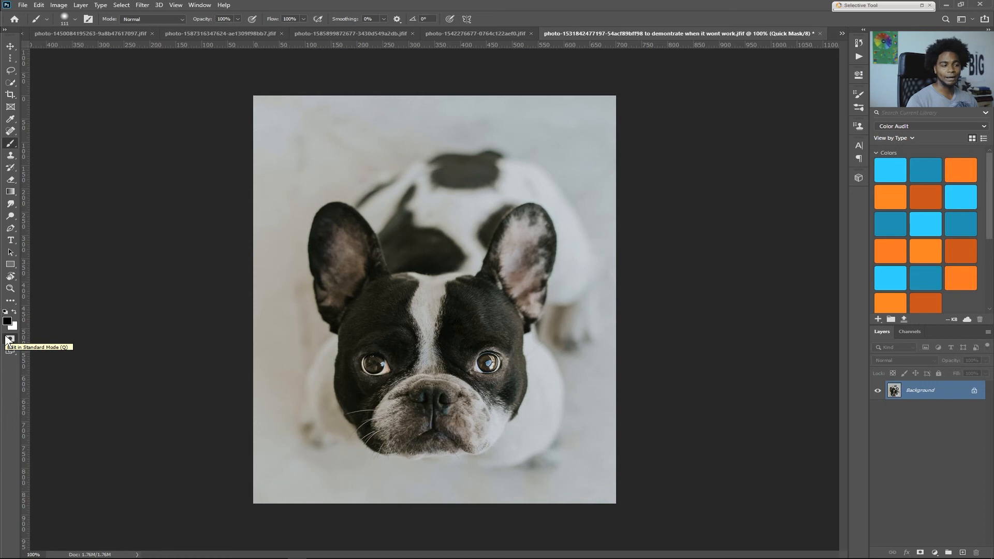
Try a rough Quick Mask over the dog's ears and face, convert it into a selection, and deselect
mouse_move(366, 328)
left_mouse_down()
mouse_move(457, 262)
mouse_move(566, 262)
left_mouse_up()
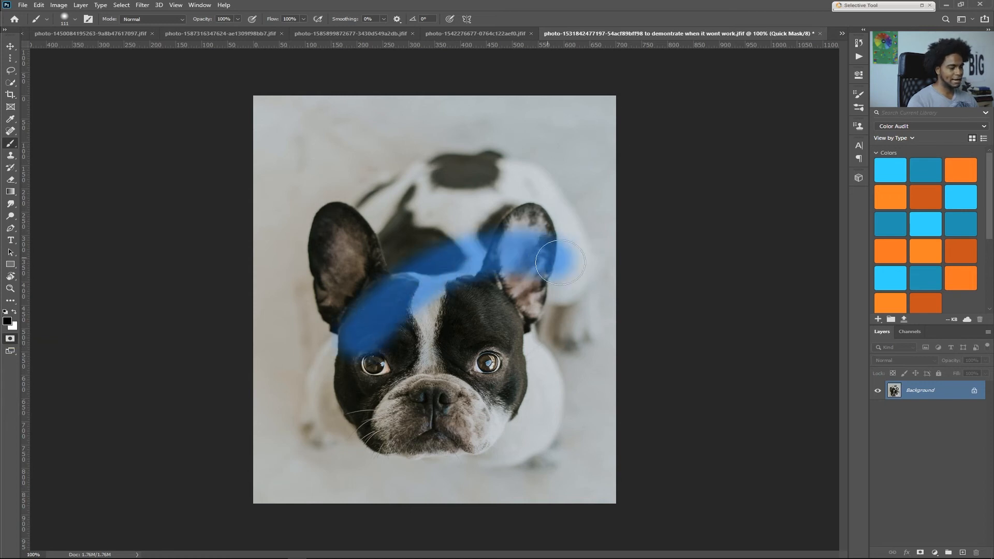
mouse_move(431, 304)
left_mouse_down()
mouse_move(377, 365)
mouse_move(402, 331)
mouse_move(536, 284)
mouse_move(378, 365)
mouse_move(348, 407)
mouse_move(523, 306)
mouse_move(549, 307)
mouse_move(408, 397)
mouse_move(378, 441)
left_mouse_up()
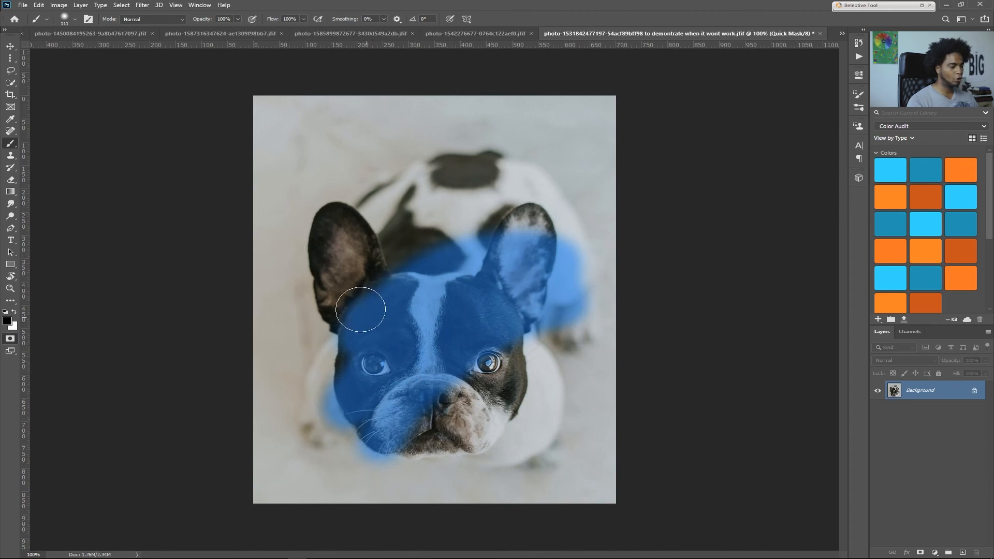
left_click_drag(370, 320, 355, 300)
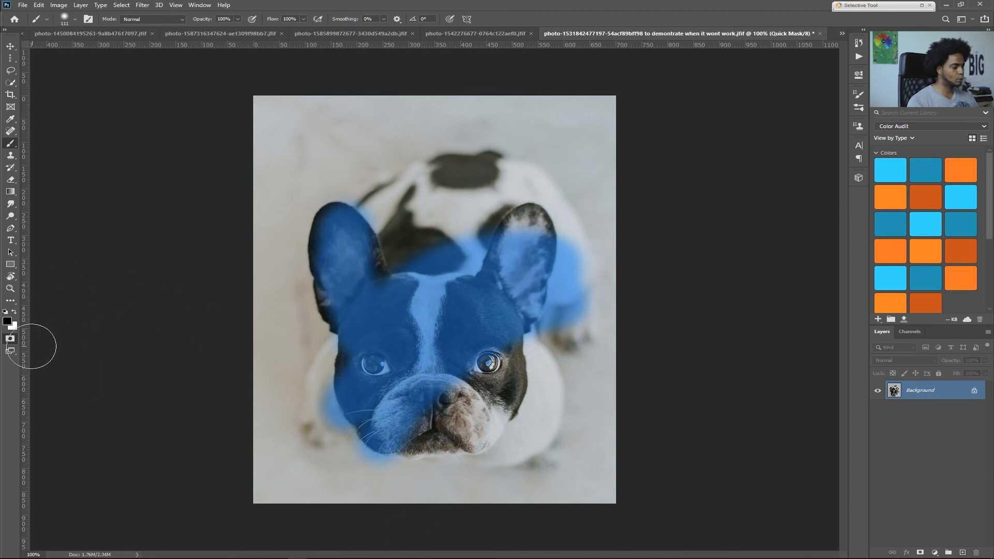
left_click(11, 338)
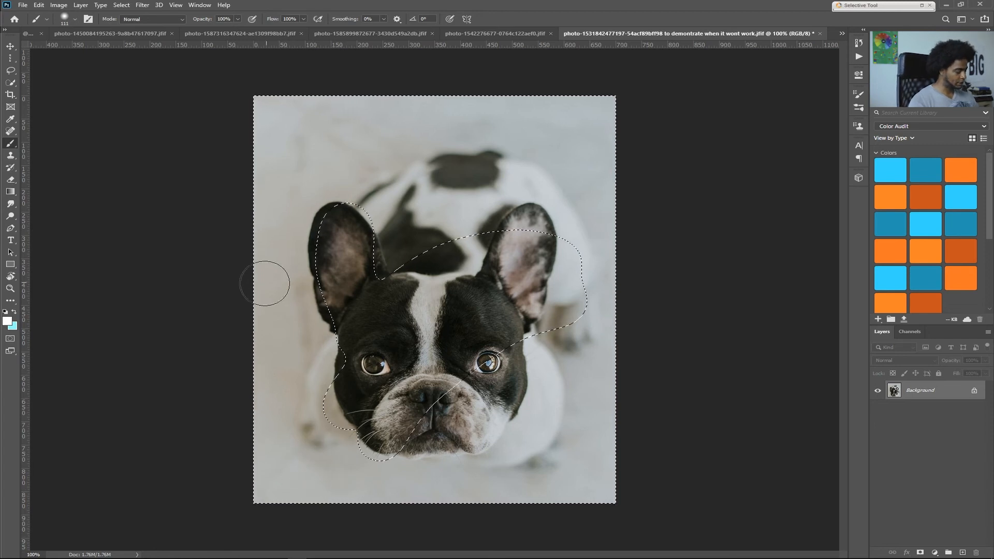
key("ctrl+d")
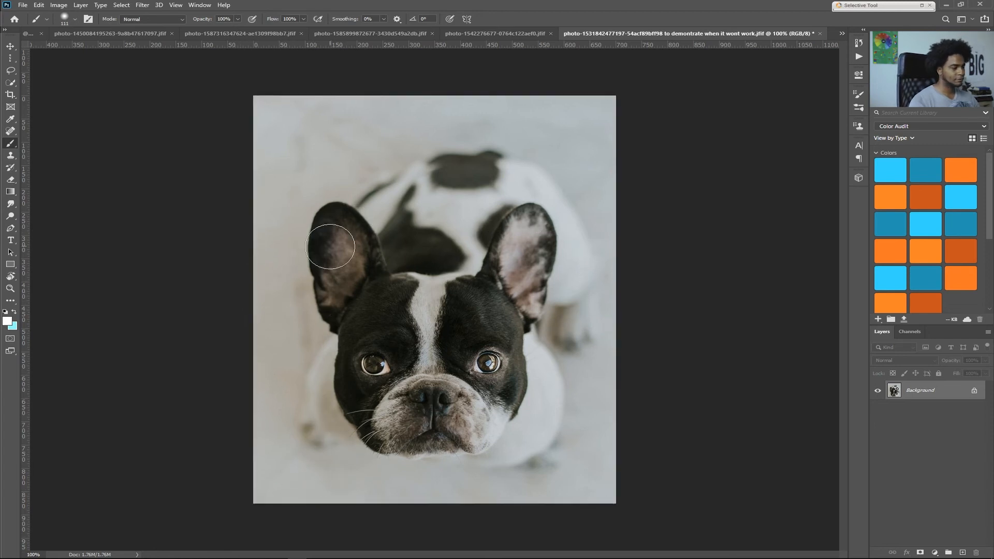
Re-enter Quick Mask mode with black as the paint color and paint the mask over the dog's head and most of its body
right_click(397, 275, "alt")
left_click_drag(391, 277, 371, 284)
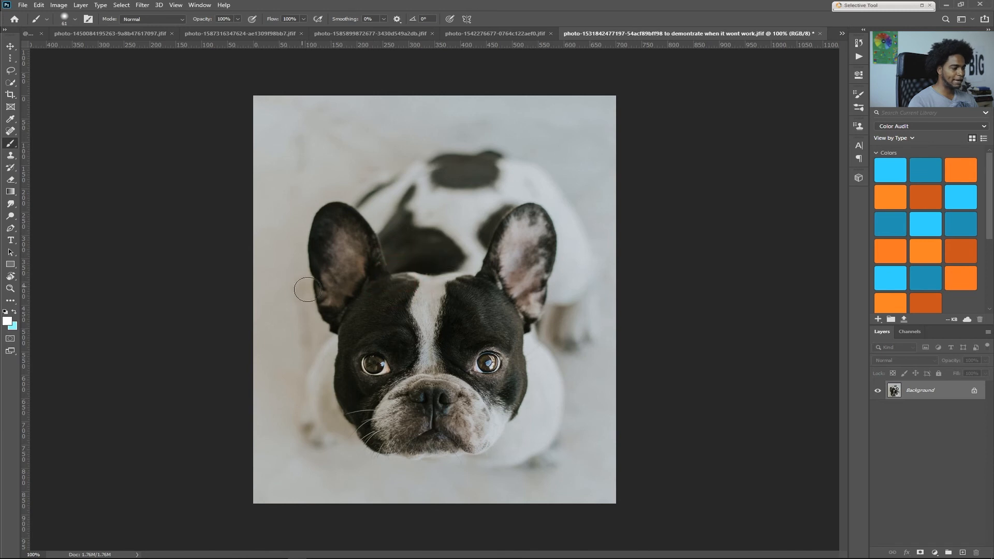
left_click(10, 338)
key("d")
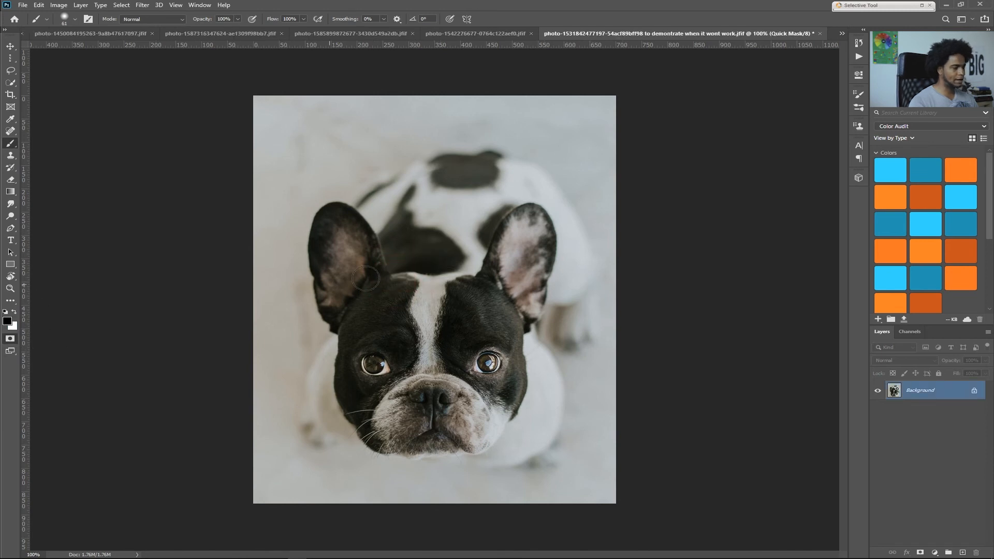
mouse_move(345, 236)
left_mouse_down()
mouse_move(345, 281)
mouse_move(332, 281)
mouse_move(351, 322)
mouse_move(365, 276)
mouse_move(353, 233)
mouse_move(336, 222)
mouse_move(327, 266)
mouse_move(333, 217)
mouse_move(329, 229)
mouse_move(346, 227)
mouse_move(373, 273)
mouse_move(366, 254)
mouse_move(396, 217)
mouse_move(362, 221)
mouse_move(388, 197)
mouse_move(437, 170)
mouse_move(488, 164)
mouse_move(536, 186)
mouse_move(545, 225)
mouse_move(513, 232)
mouse_move(499, 253)
mouse_move(512, 201)
mouse_move(490, 214)
mouse_move(463, 199)
mouse_move(392, 235)
mouse_move(451, 215)
mouse_move(443, 275)
mouse_move(469, 263)
mouse_move(370, 301)
mouse_move(365, 319)
mouse_move(341, 299)
mouse_move(342, 350)
mouse_move(321, 376)
mouse_move(313, 424)
mouse_move(323, 435)
mouse_move(363, 425)
mouse_move(351, 350)
mouse_move(346, 383)
mouse_move(359, 416)
mouse_move(388, 443)
mouse_move(491, 452)
mouse_move(522, 450)
mouse_move(536, 435)
mouse_move(550, 396)
mouse_move(546, 369)
mouse_move(522, 341)
mouse_move(519, 421)
mouse_move(461, 432)
mouse_move(414, 404)
mouse_move(435, 316)
mouse_move(448, 407)
mouse_move(474, 334)
mouse_move(434, 393)
mouse_move(396, 368)
left_mouse_up()
left_click_drag(429, 257, 457, 278)
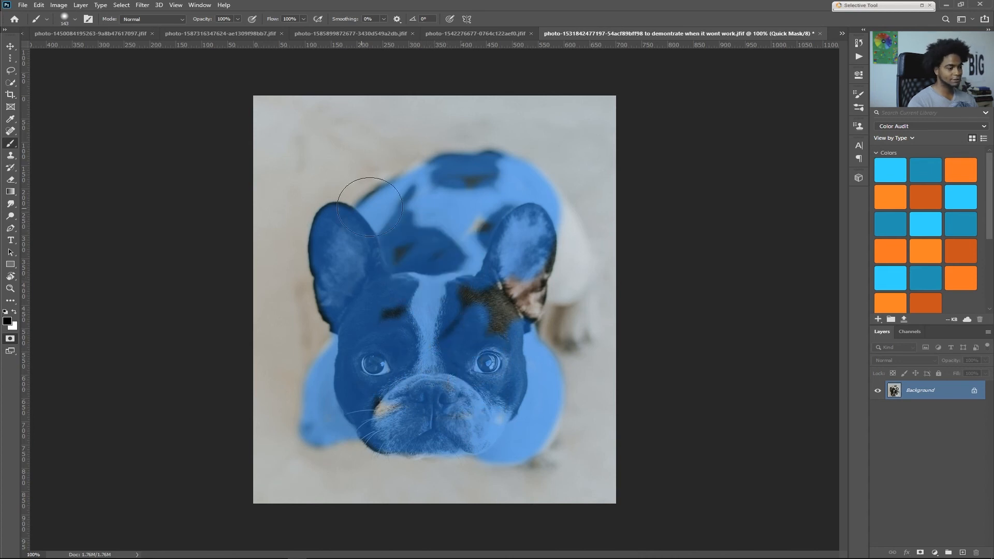
Fill the gaps in the dog's mask, extend it over the hindquarters and hind leg, and convert it into a selection
mouse_move(389, 308)
left_mouse_down()
mouse_move(472, 357)
mouse_move(496, 296)
mouse_move(481, 239)
mouse_move(406, 355)
mouse_move(408, 398)
mouse_move(518, 222)
mouse_move(510, 300)
left_mouse_up()
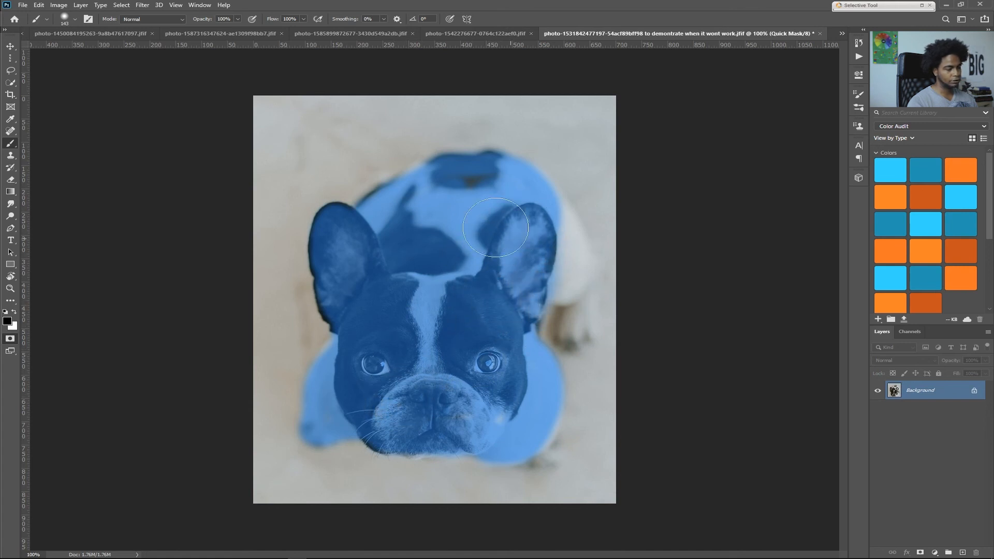
mouse_move(342, 247)
left_mouse_down()
mouse_move(340, 233)
mouse_move(349, 259)
mouse_move(471, 173)
mouse_move(555, 276)
mouse_move(523, 233)
mouse_move(522, 249)
mouse_move(488, 260)
left_mouse_up()
mouse_move(540, 212)
left_mouse_down()
mouse_move(561, 211)
mouse_move(584, 266)
mouse_move(584, 323)
mouse_move(570, 342)
mouse_move(564, 309)
left_mouse_up()
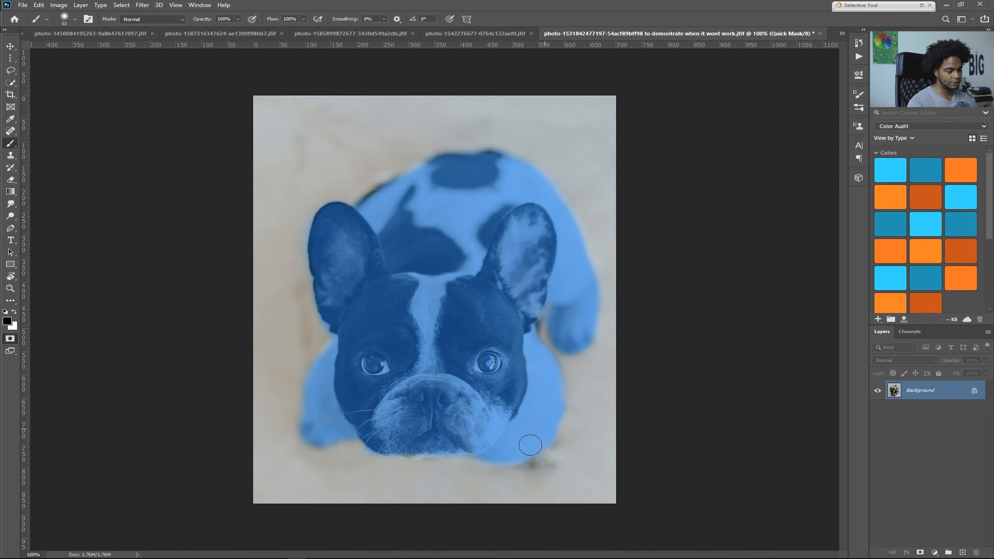
left_click(11, 339)
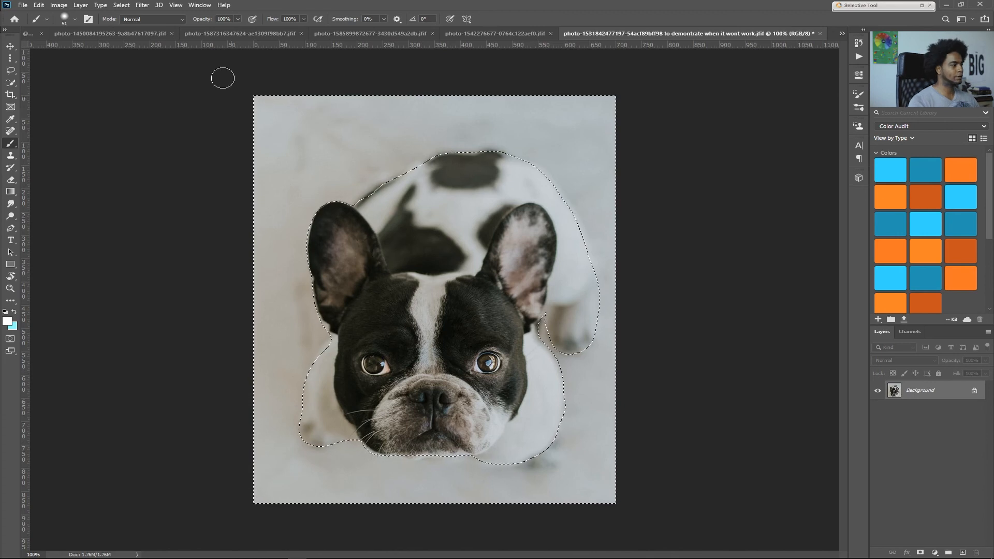
Review the Modify commands available for adjusting the current selection
left_click(118, 4)
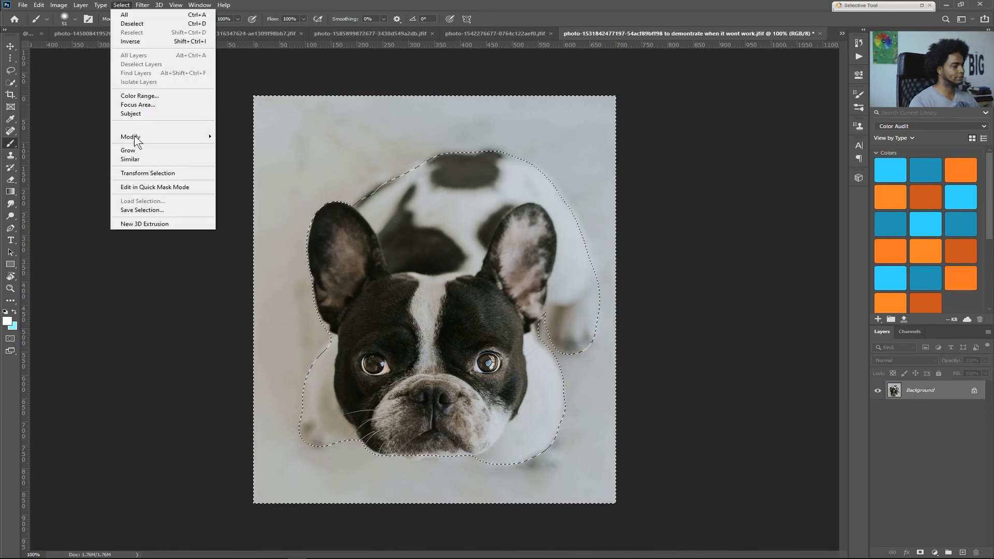
mouse_move(151, 137)
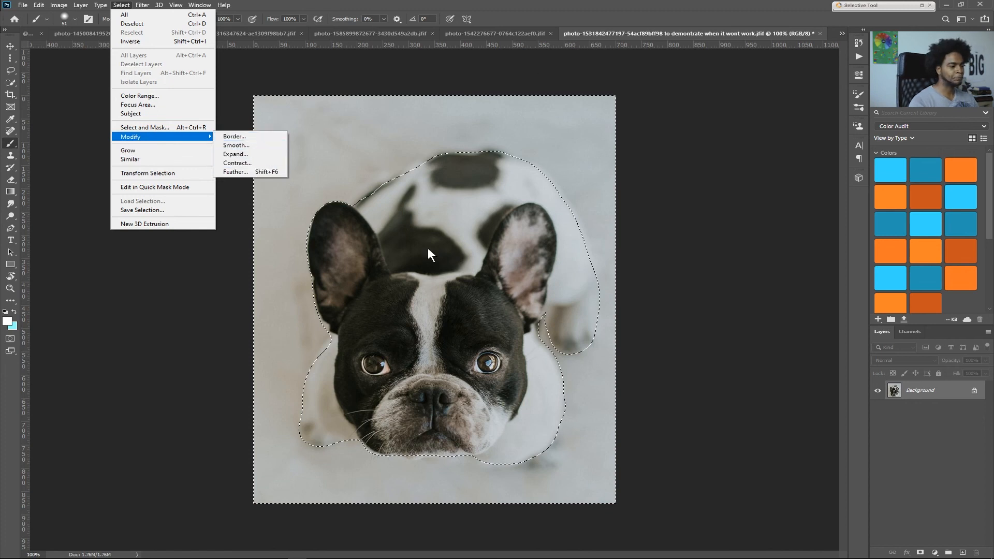
left_click(488, 223)
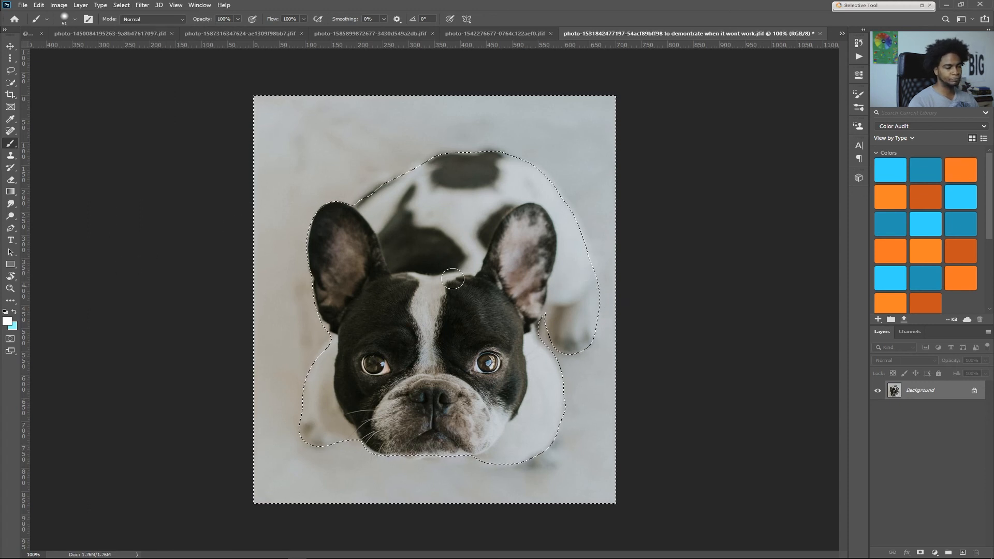
Clear the selection around the dog and undo a stray brush stroke on its back
key("ctrl+d")
mouse_move(457, 224)
left_mouse_down()
mouse_move(484, 233)
mouse_move(429, 272)
left_mouse_up()
key("ctrl+z")
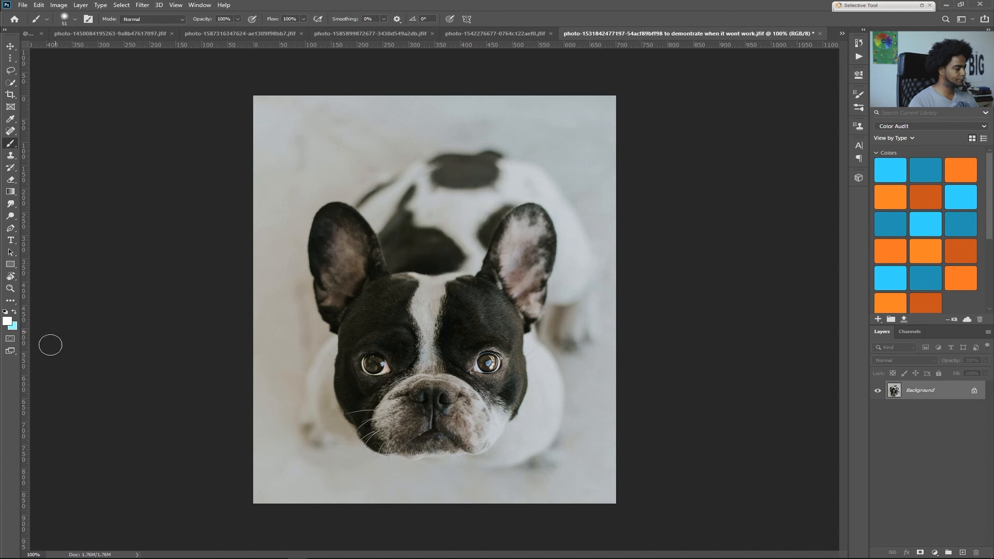
Examine the color and opacity settings in the Quick Mask Options, leaving them as they are
double_click(11, 339)
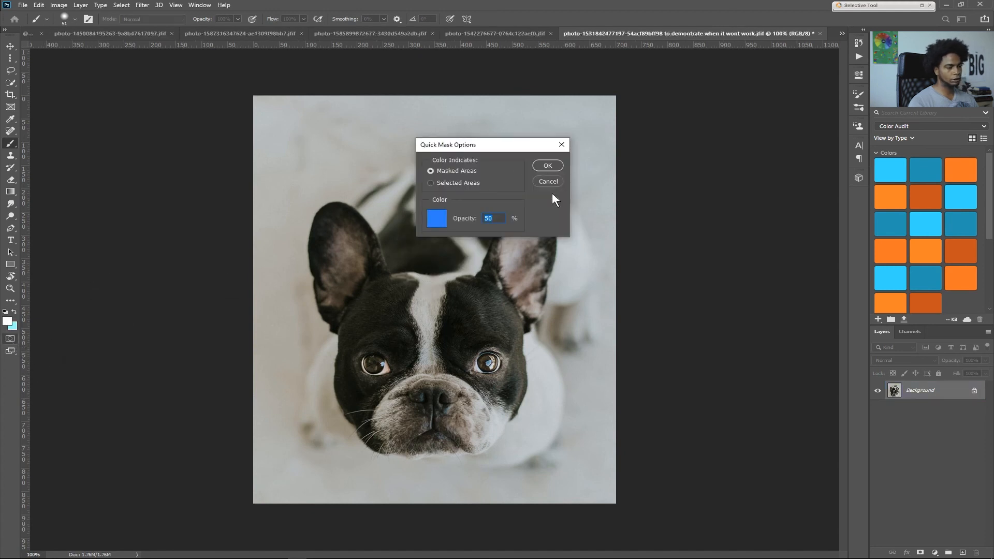
left_click(546, 167)
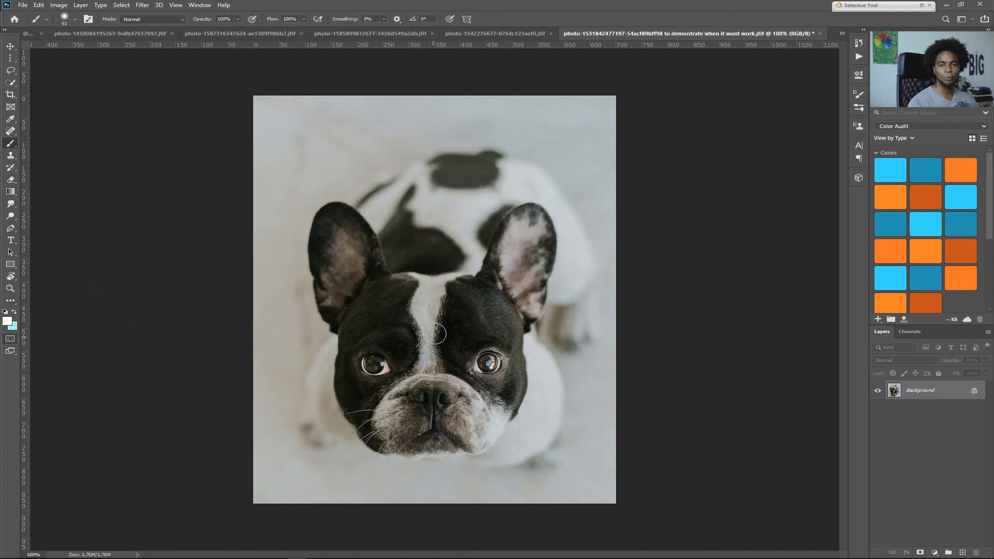
double_click(11, 339)
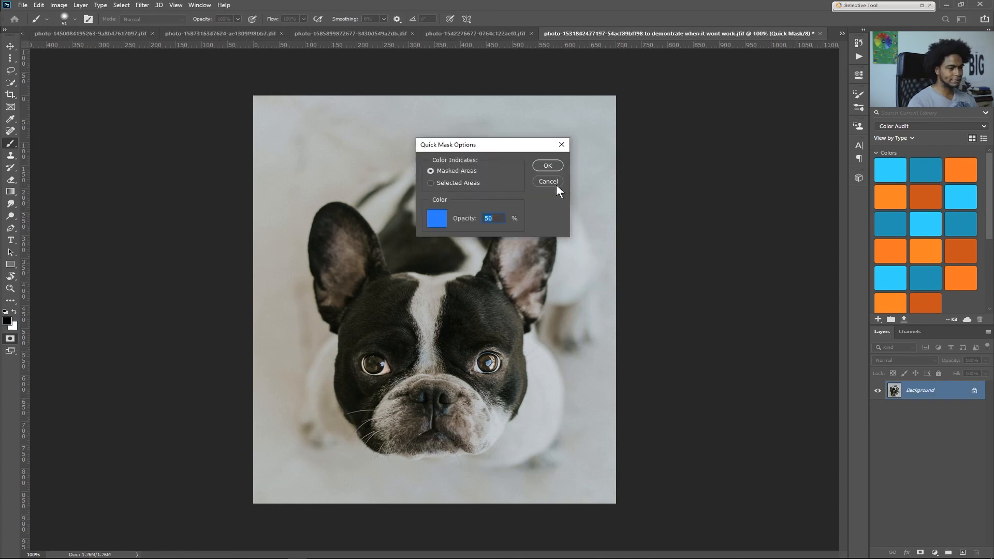
key("Return")
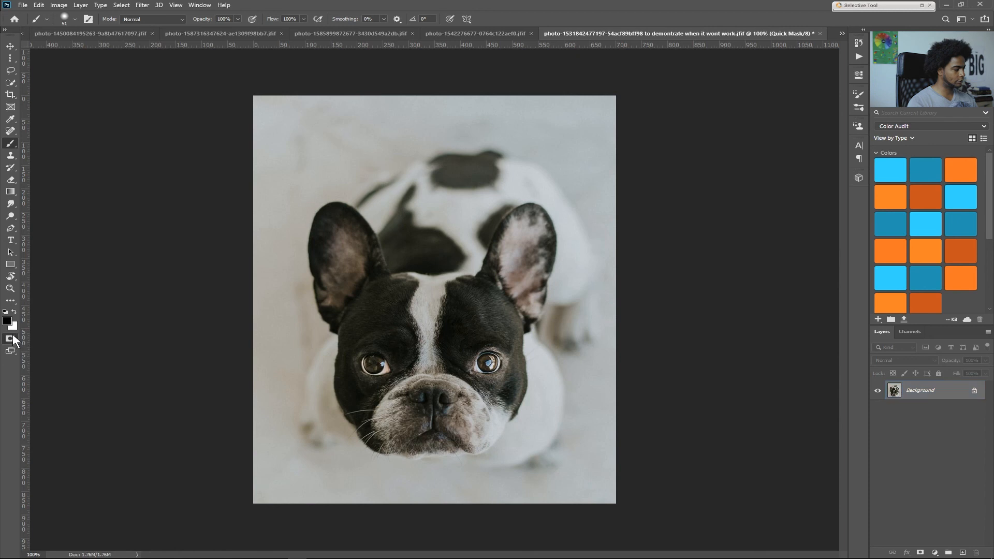
Change the Quick Mask overlay color to red, keeping it on masked areas
double_click(11, 339)
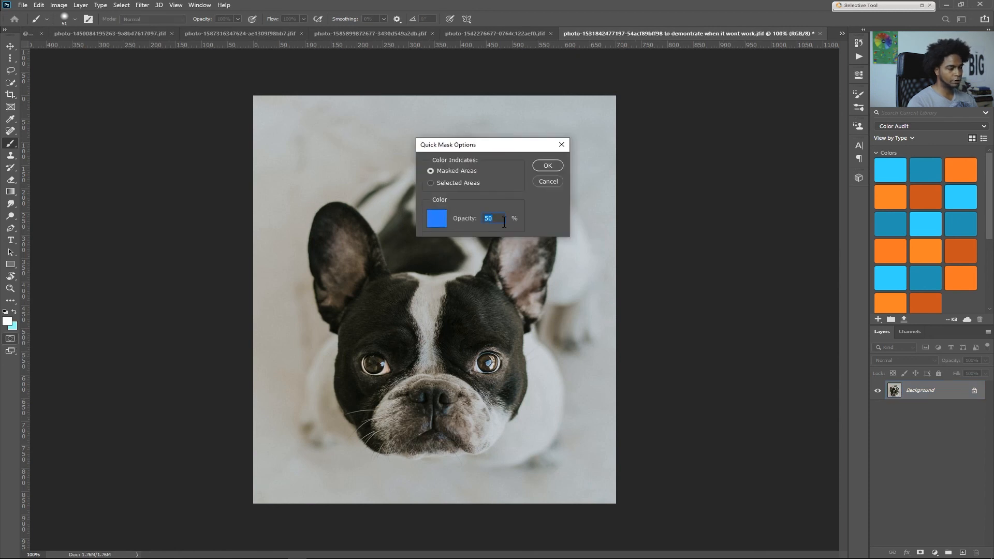
left_click(444, 221)
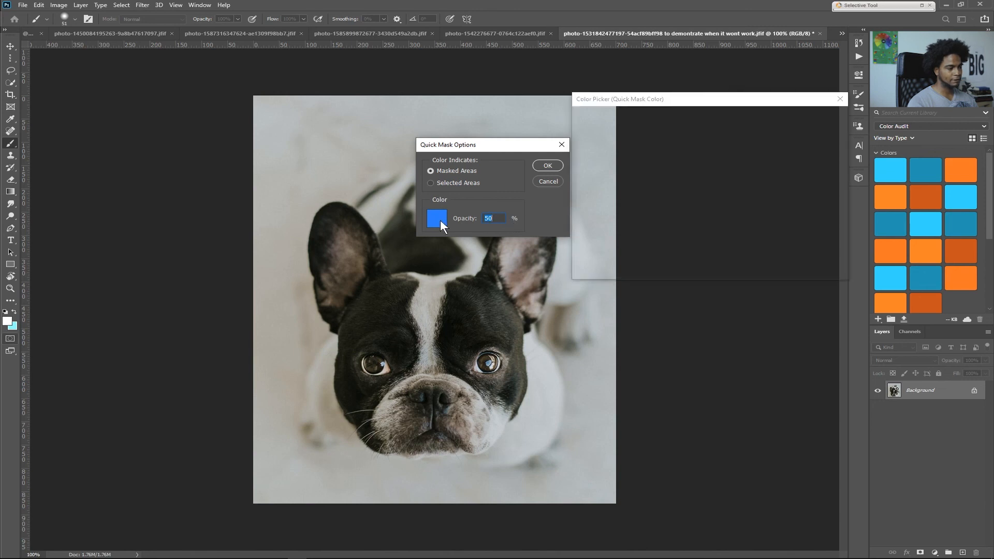
left_click_drag(721, 164, 736, 112)
left_click(800, 119)
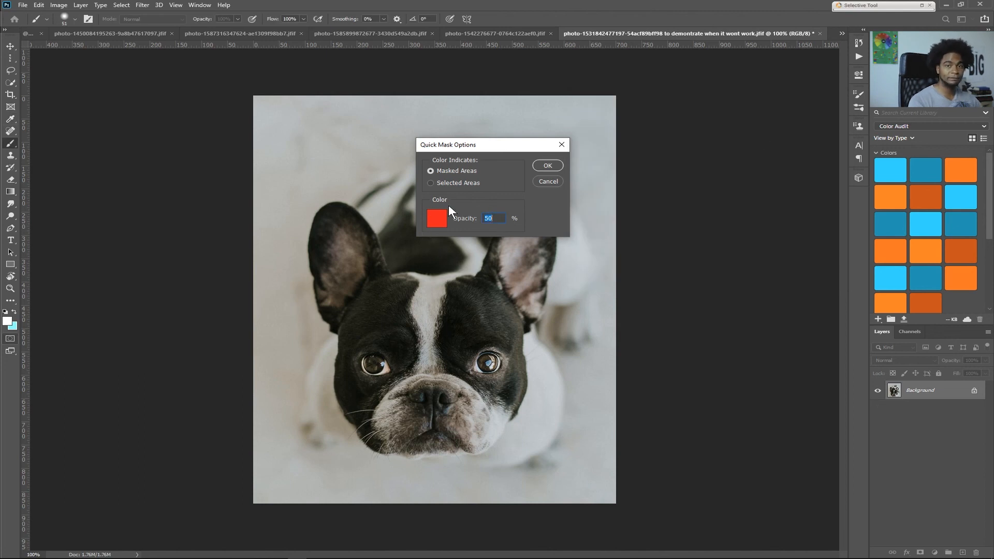
left_click(549, 163)
Paint a red Quick Mask over the dog's ears and forehead in black, and convert it into a selection
left_click_drag(334, 220, 352, 300)
key("ctrl+z")
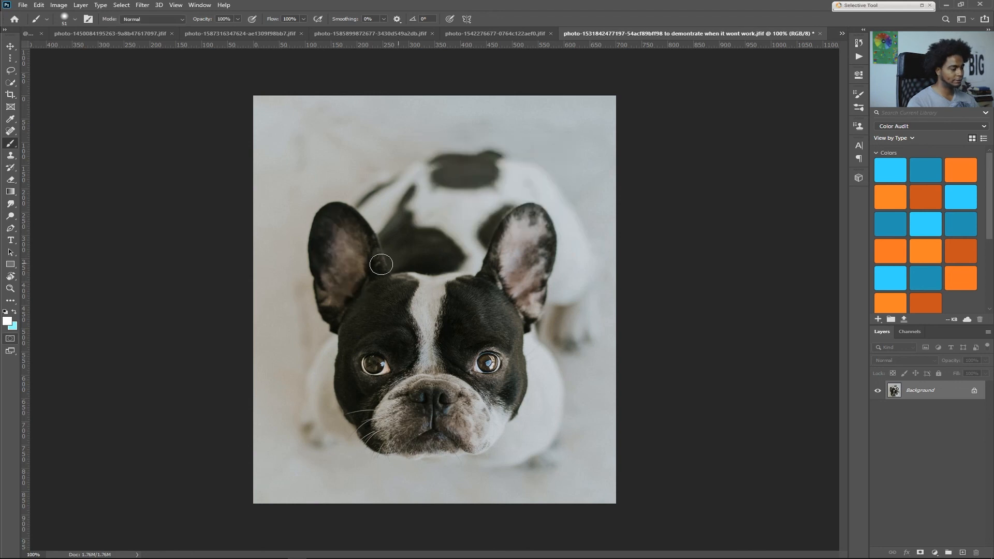
left_click(14, 340)
key("d")
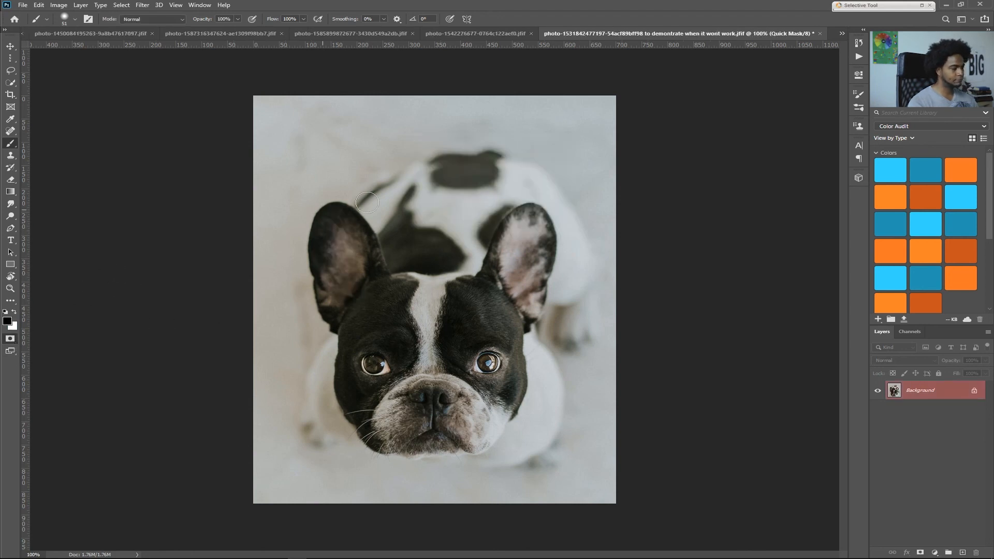
mouse_move(338, 224)
left_mouse_down()
mouse_move(346, 312)
mouse_move(466, 353)
mouse_move(524, 250)
mouse_move(483, 290)
mouse_move(343, 235)
mouse_move(423, 344)
mouse_move(371, 302)
left_mouse_up()
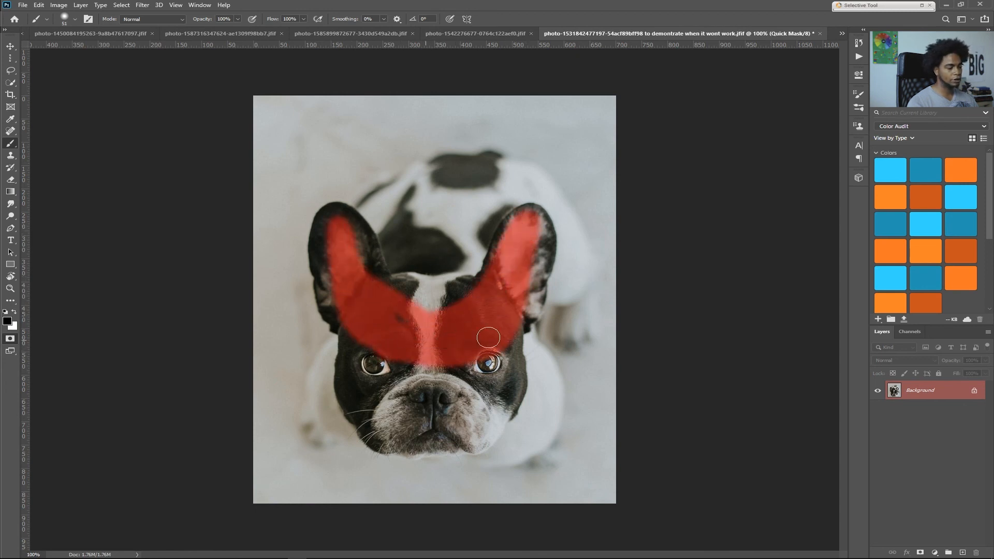
left_click(12, 339)
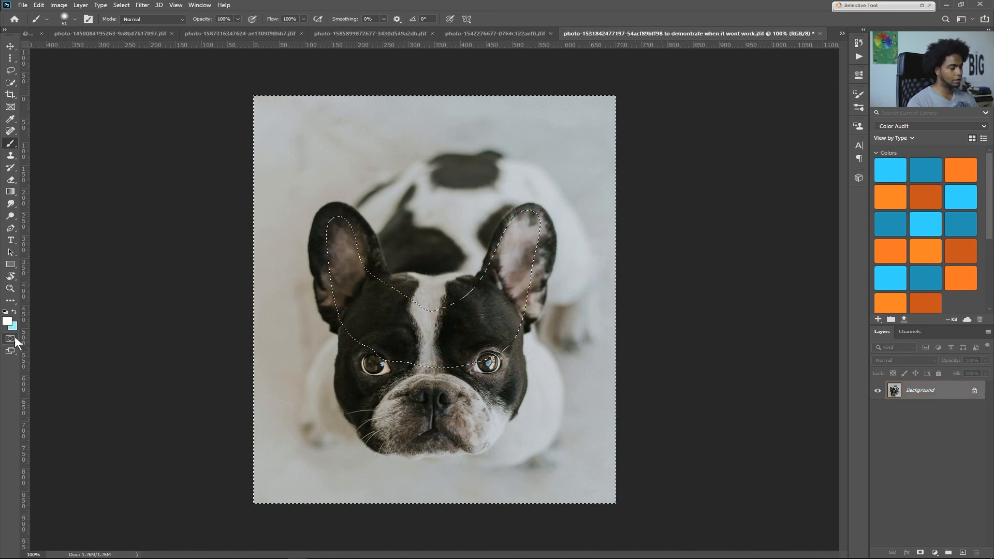